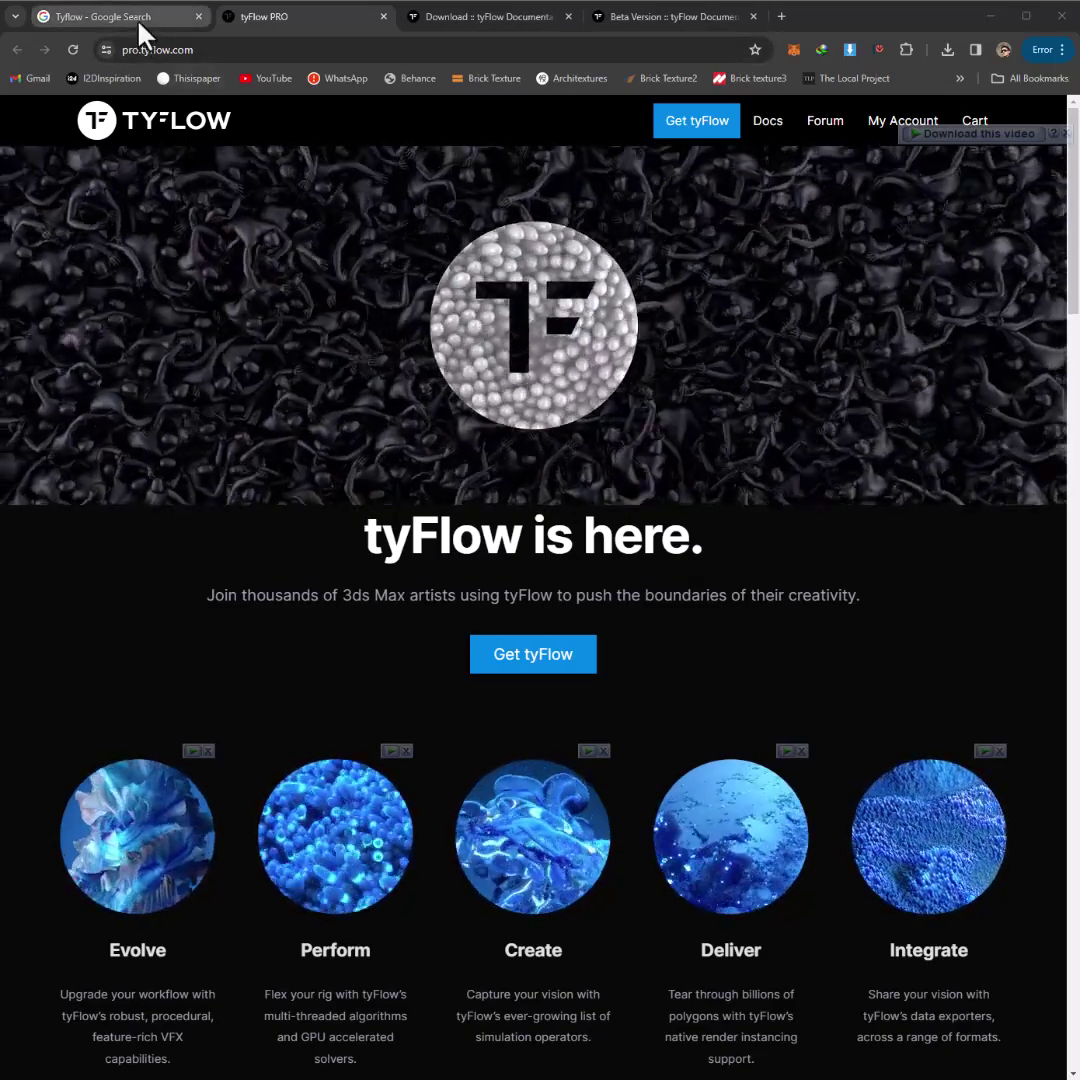
Glance at the Tyflow Google results tab, then return to the tyFlow homepage.
left_click(138, 22)
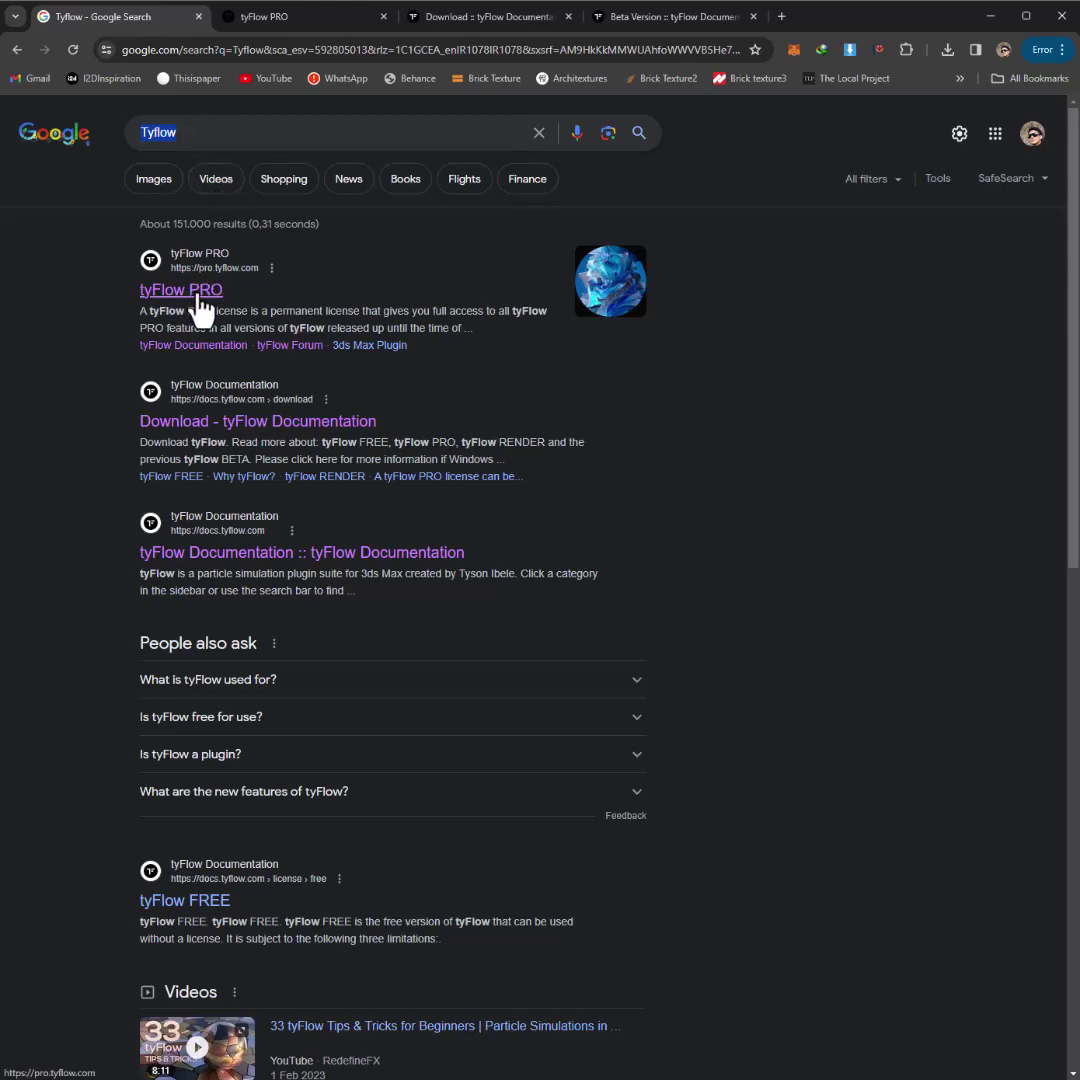
left_click(299, 18)
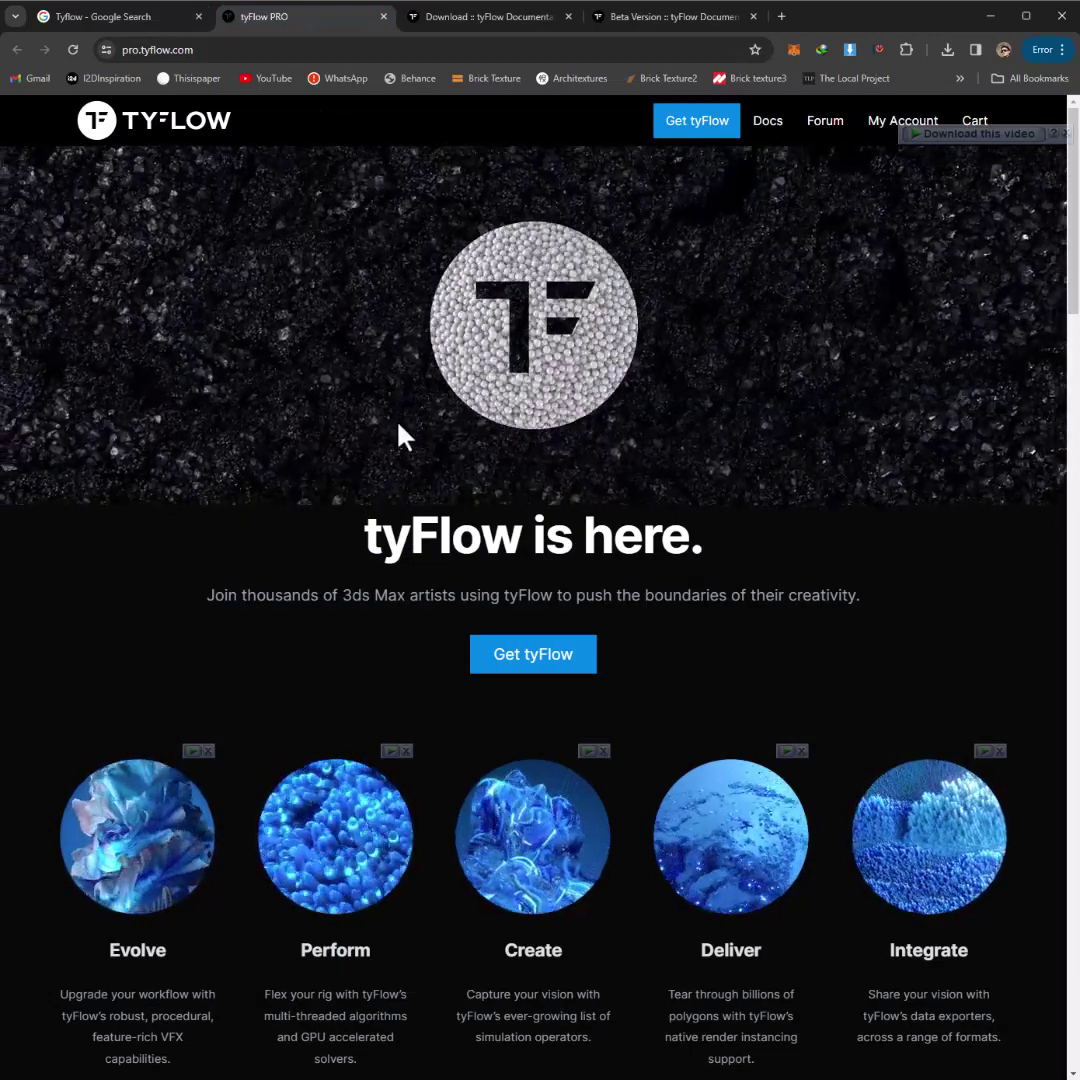
scroll(429, 480, "down", 1)
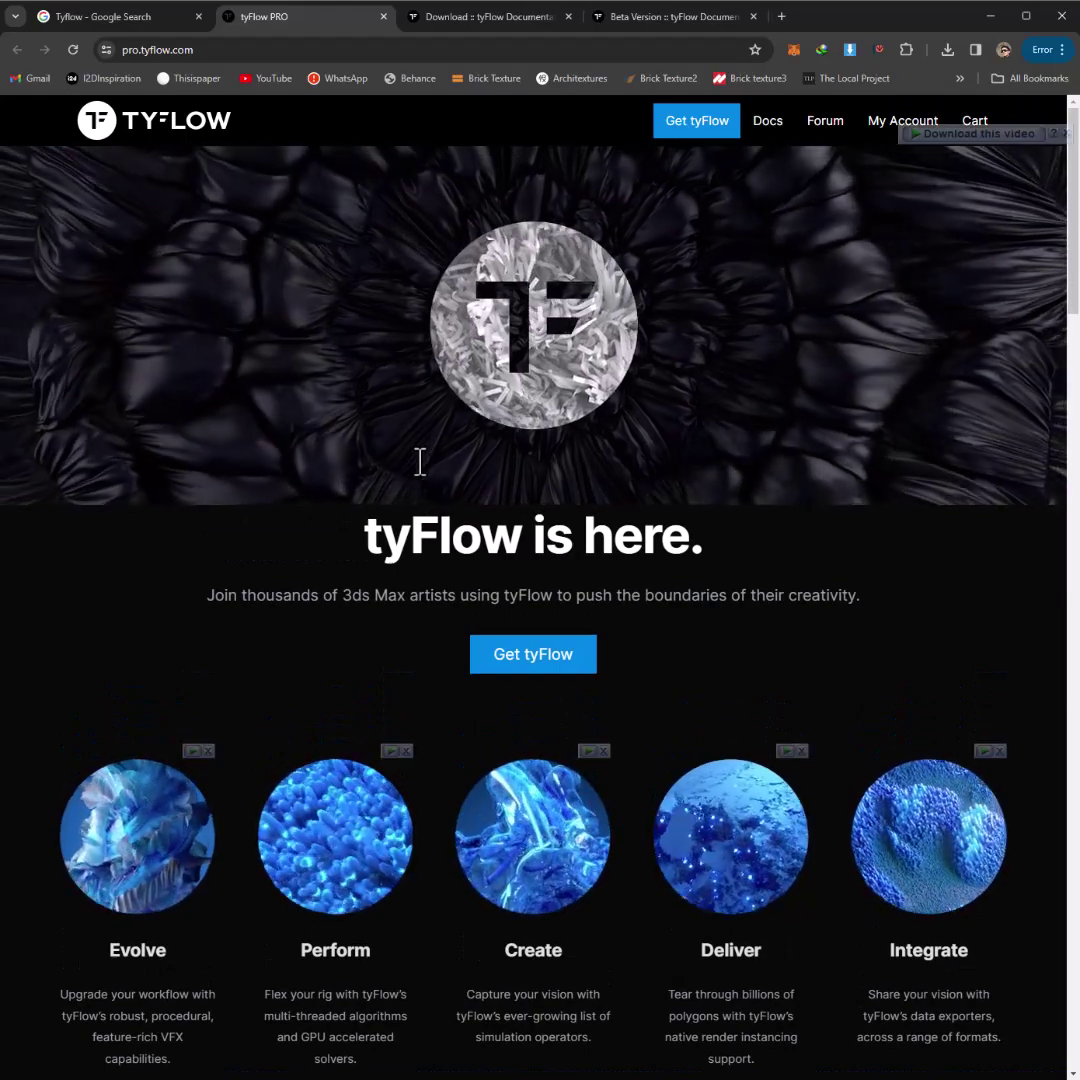
scroll(420, 465, "down", 1)
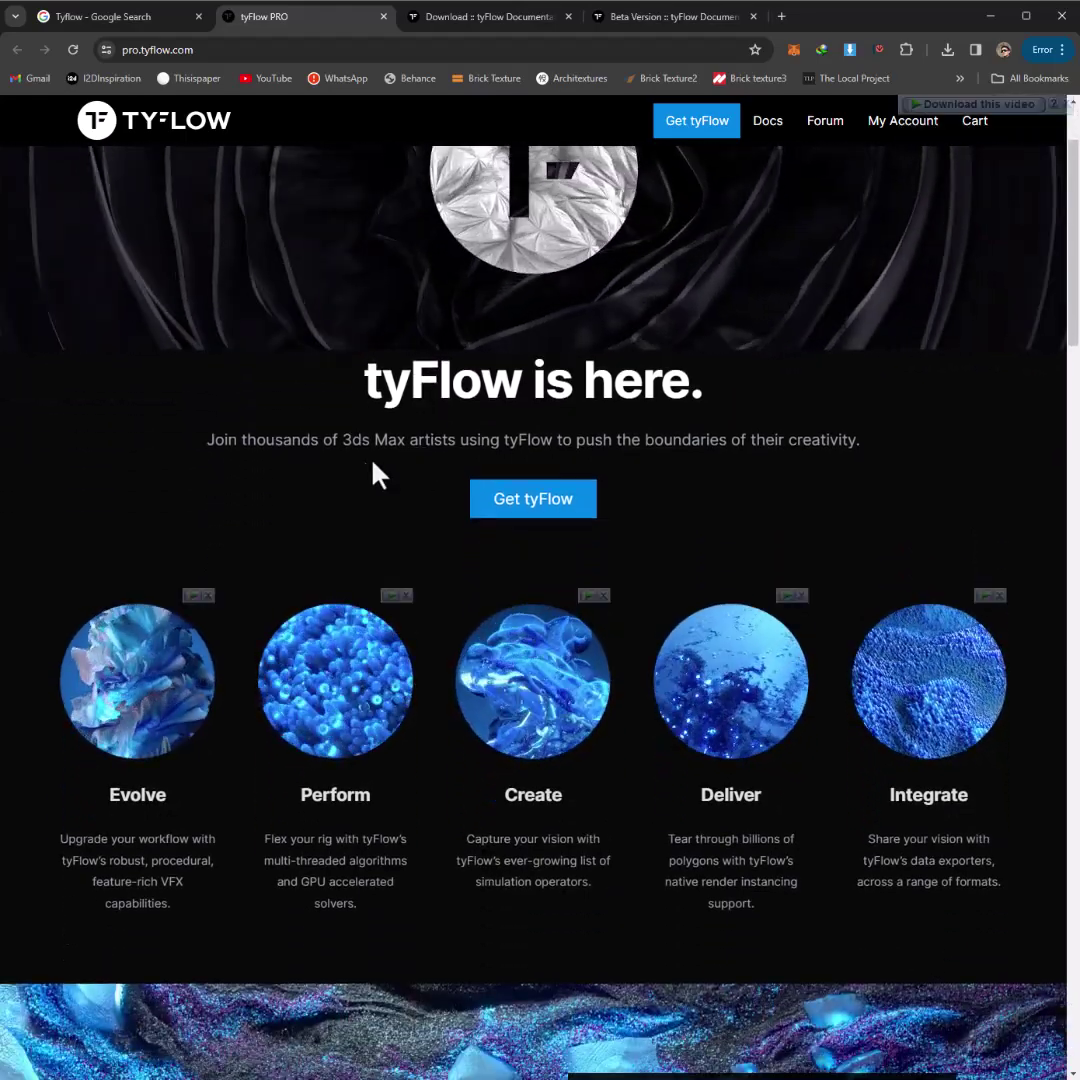
scroll(369, 441, "down", 1)
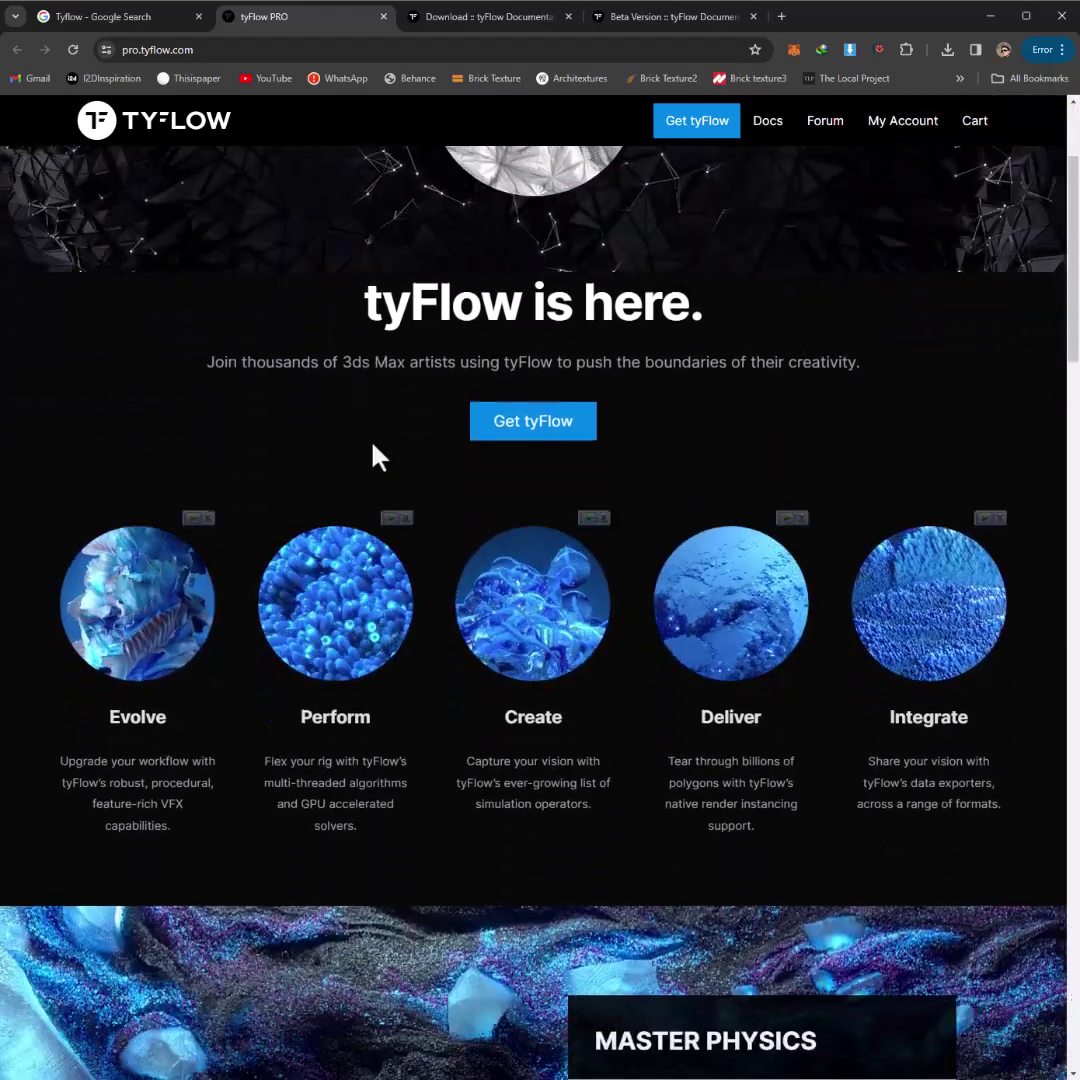
scroll(376, 453, "down", 2)
scroll(376, 455, "down", 2)
scroll(380, 452, "down", 2)
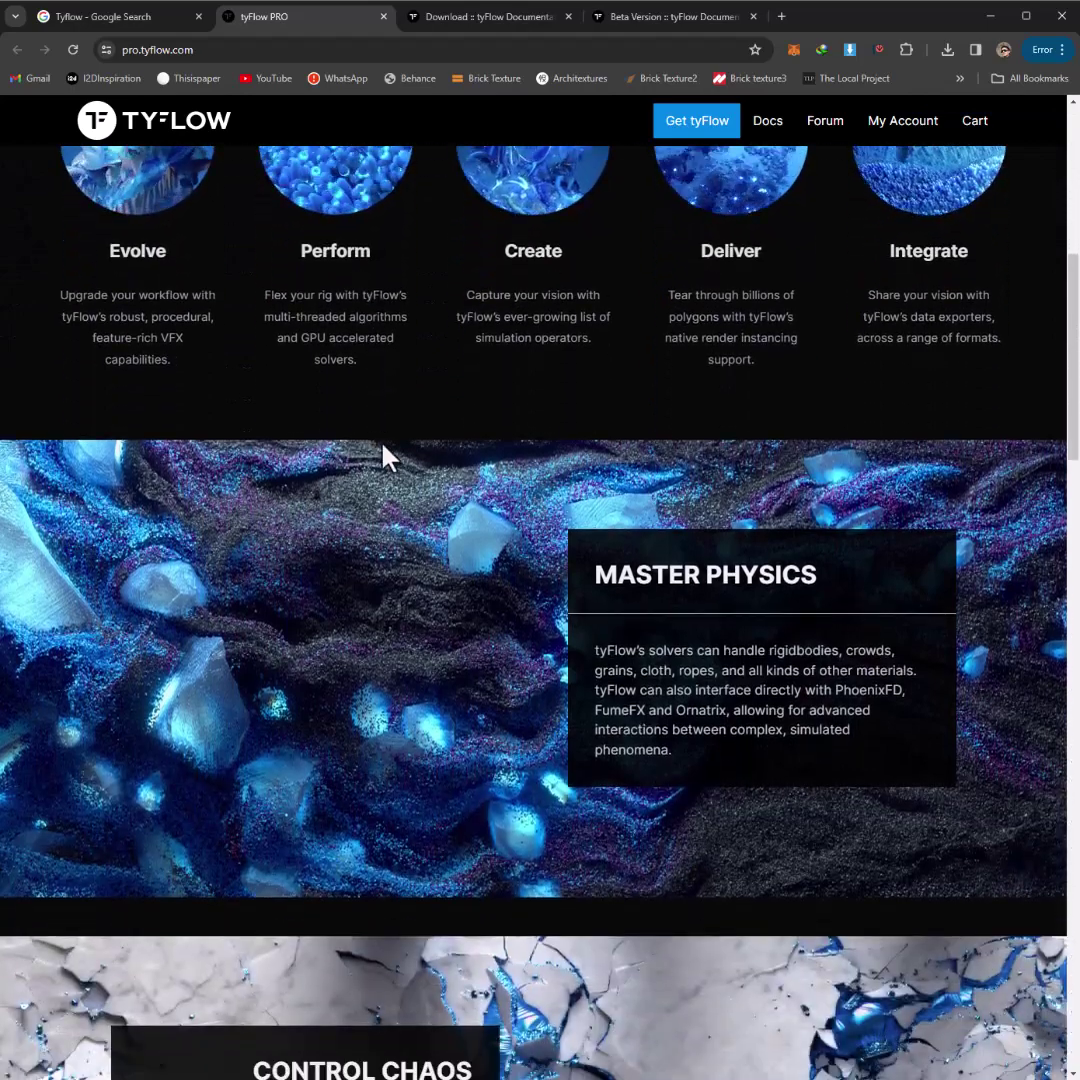
scroll(386, 453, "up", 2)
scroll(393, 443, "up", 1)
scroll(422, 441, "up", 1)
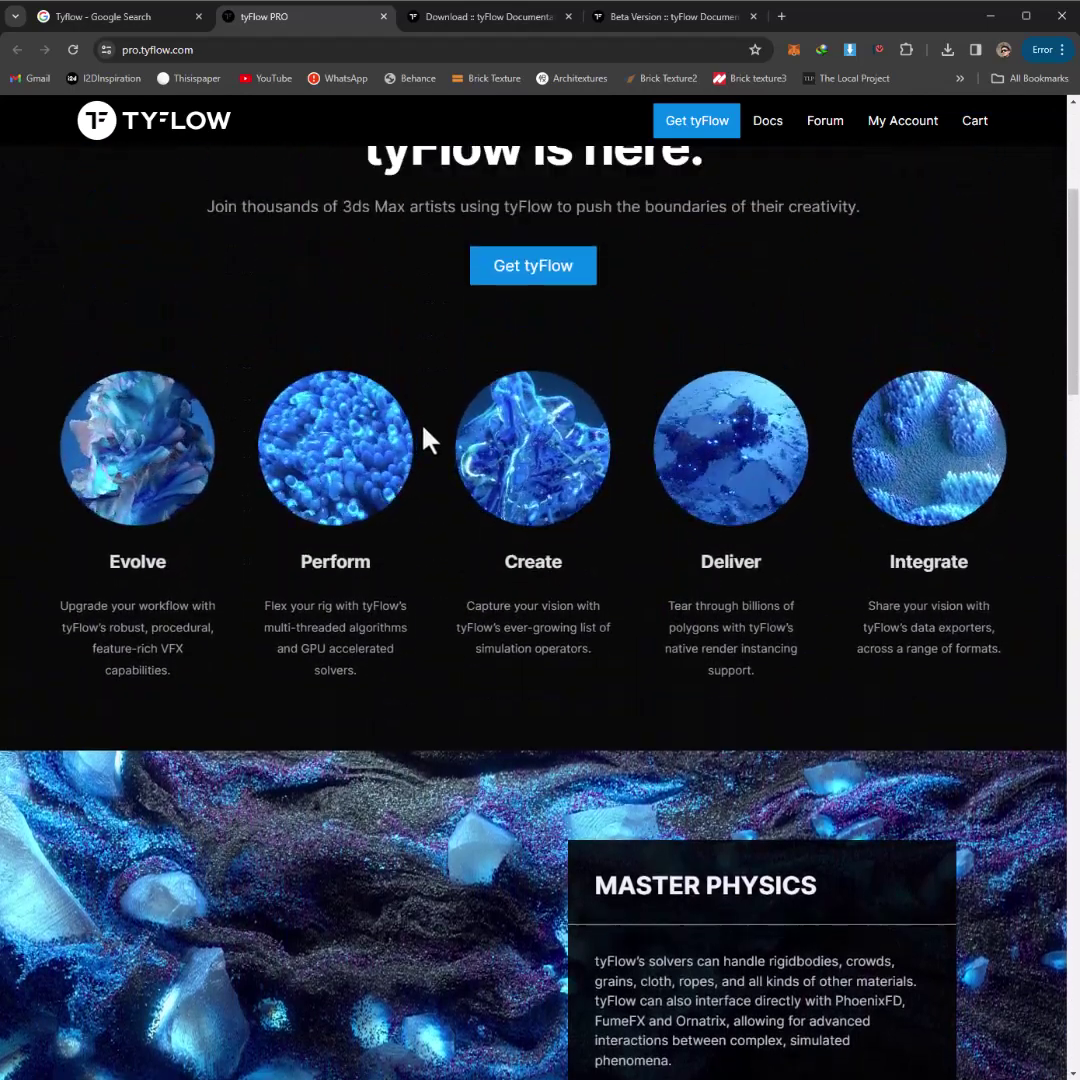
scroll(429, 440, "down", 2)
scroll(429, 445, "down", 2)
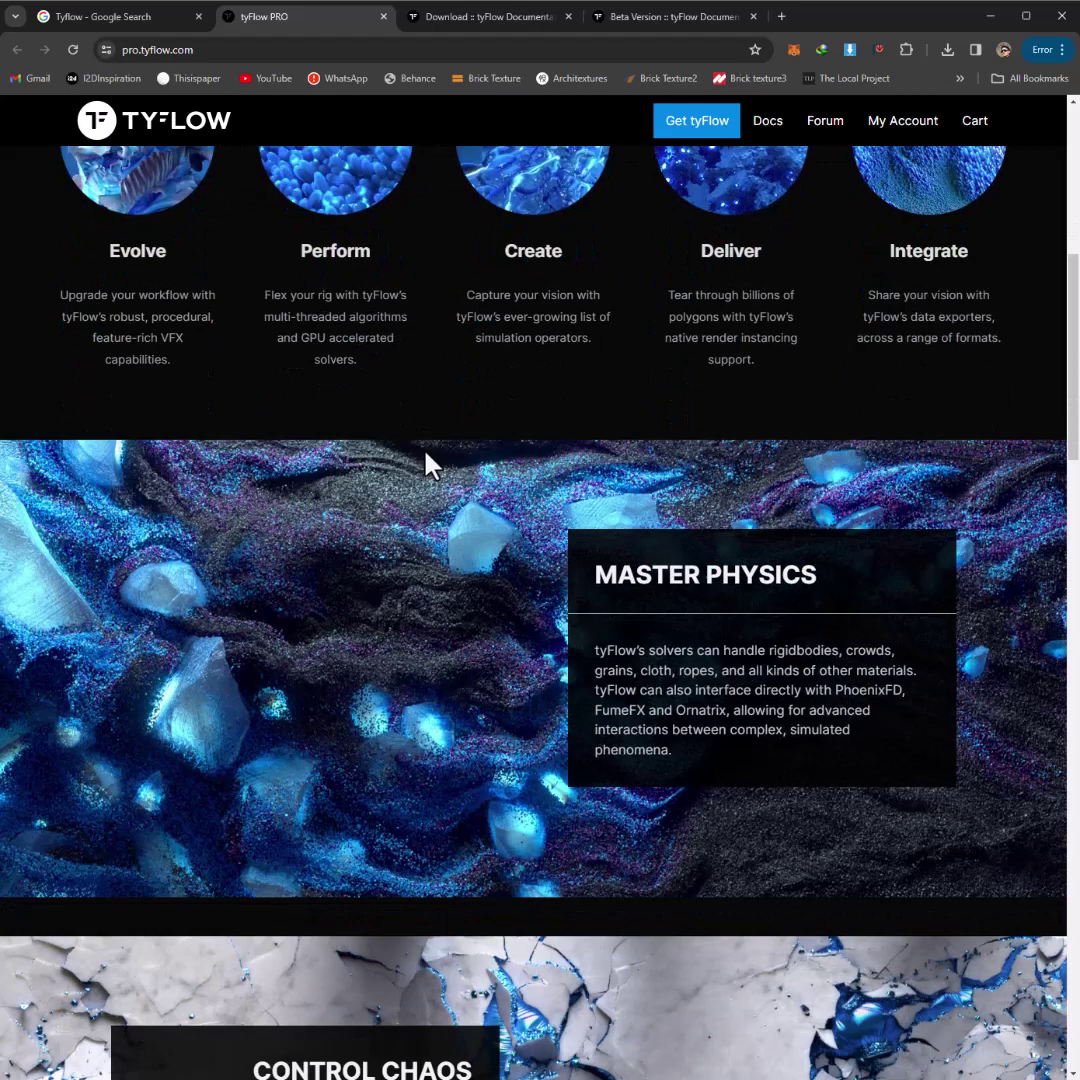
scroll(429, 463, "down", 3)
scroll(613, 692, "down", 2)
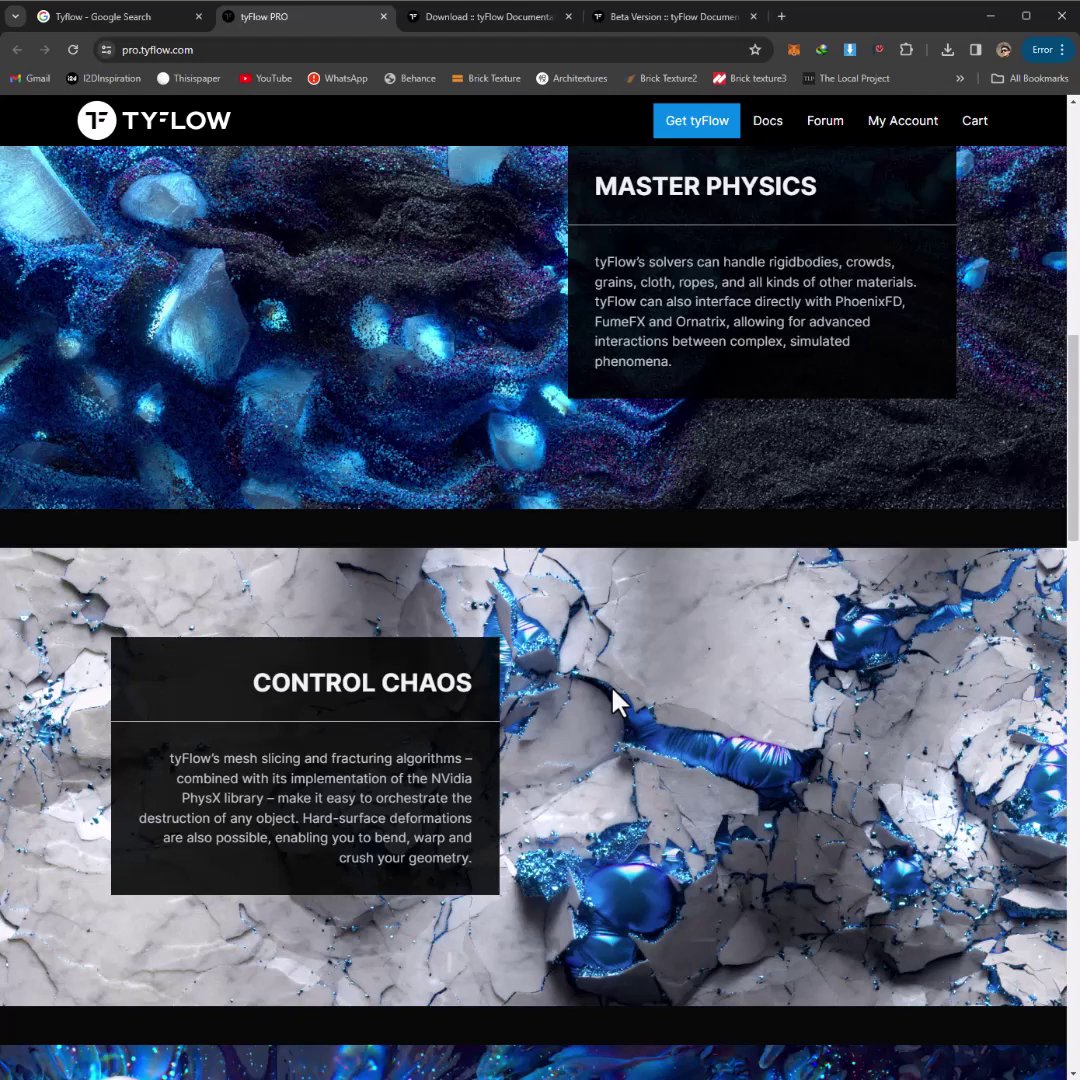
scroll(575, 615, "down", 1)
scroll(571, 607, "down", 2)
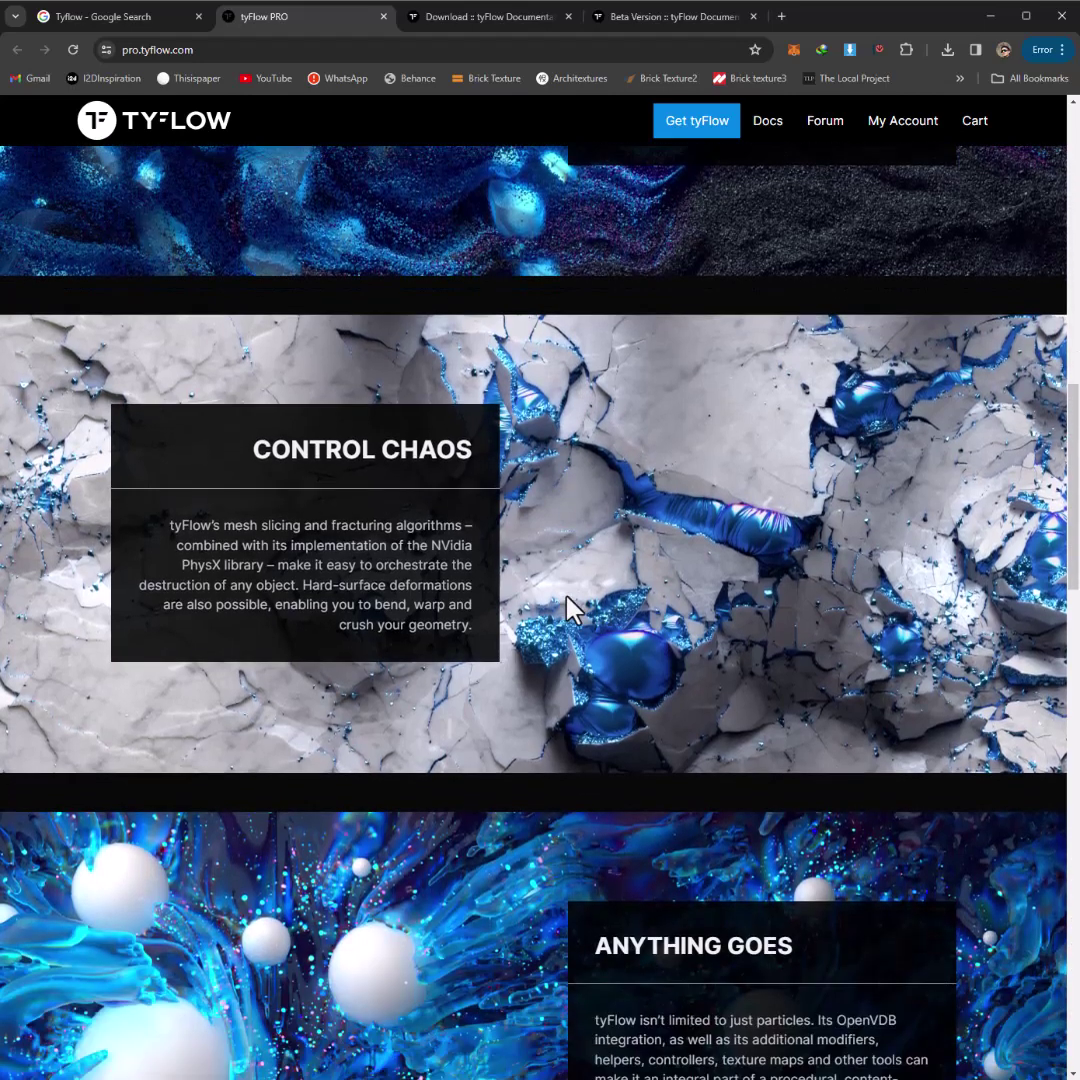
scroll(571, 607, "down", 2)
scroll(565, 608, "down", 2)
scroll(528, 613, "down", 2)
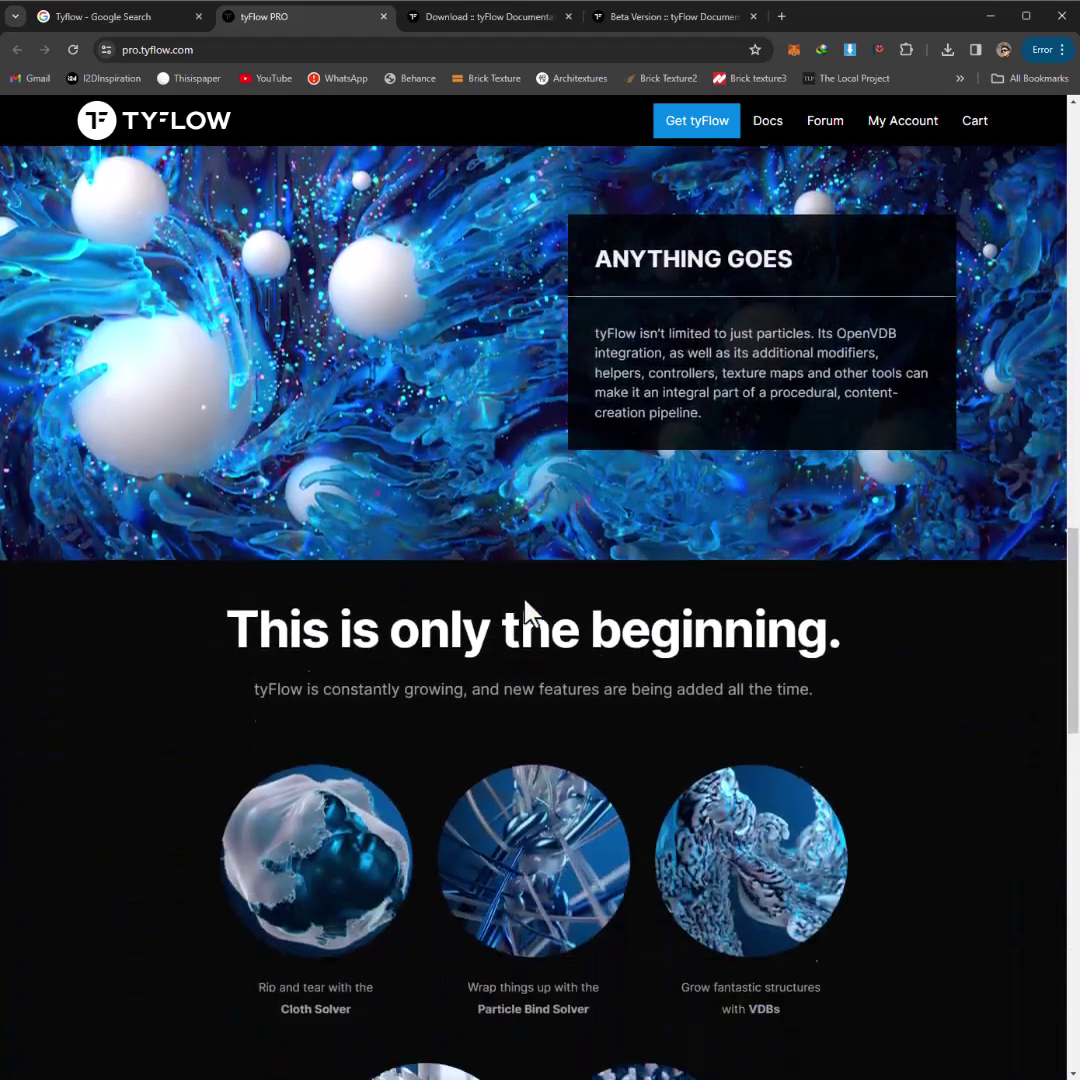
scroll(526, 615, "down", 2)
scroll(460, 640, "down", 1)
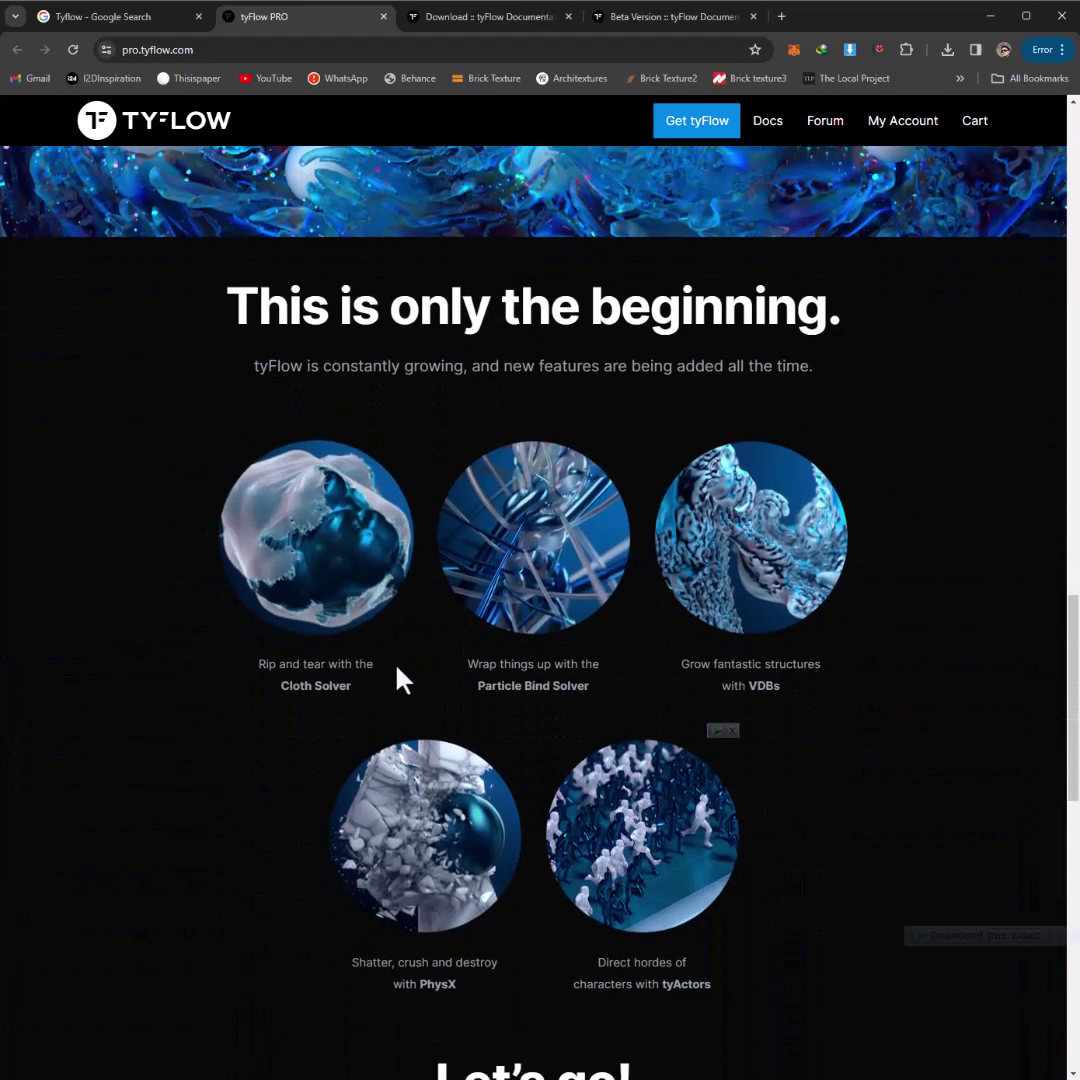
scroll(405, 665, "down", 1)
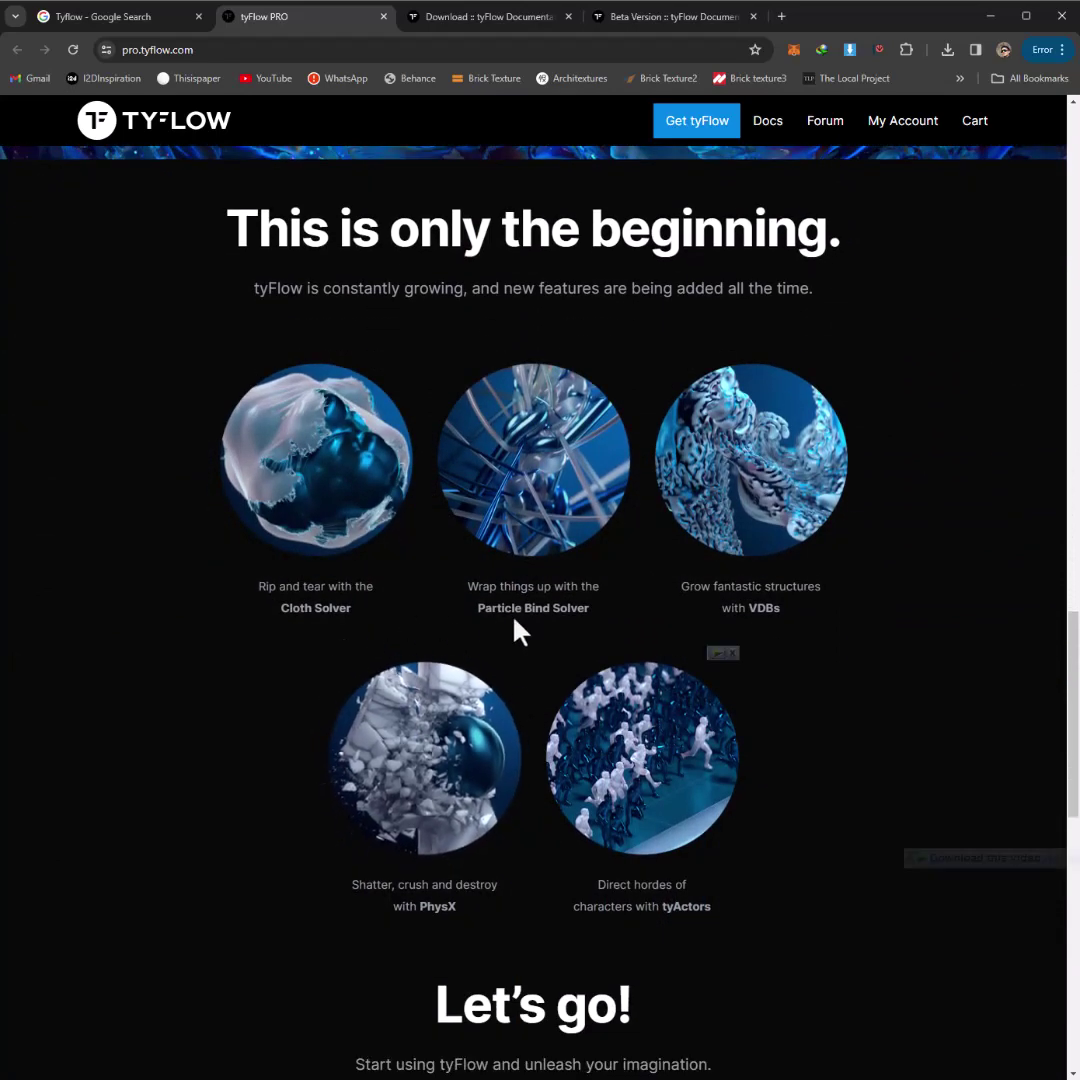
scroll(590, 622, "down", 1)
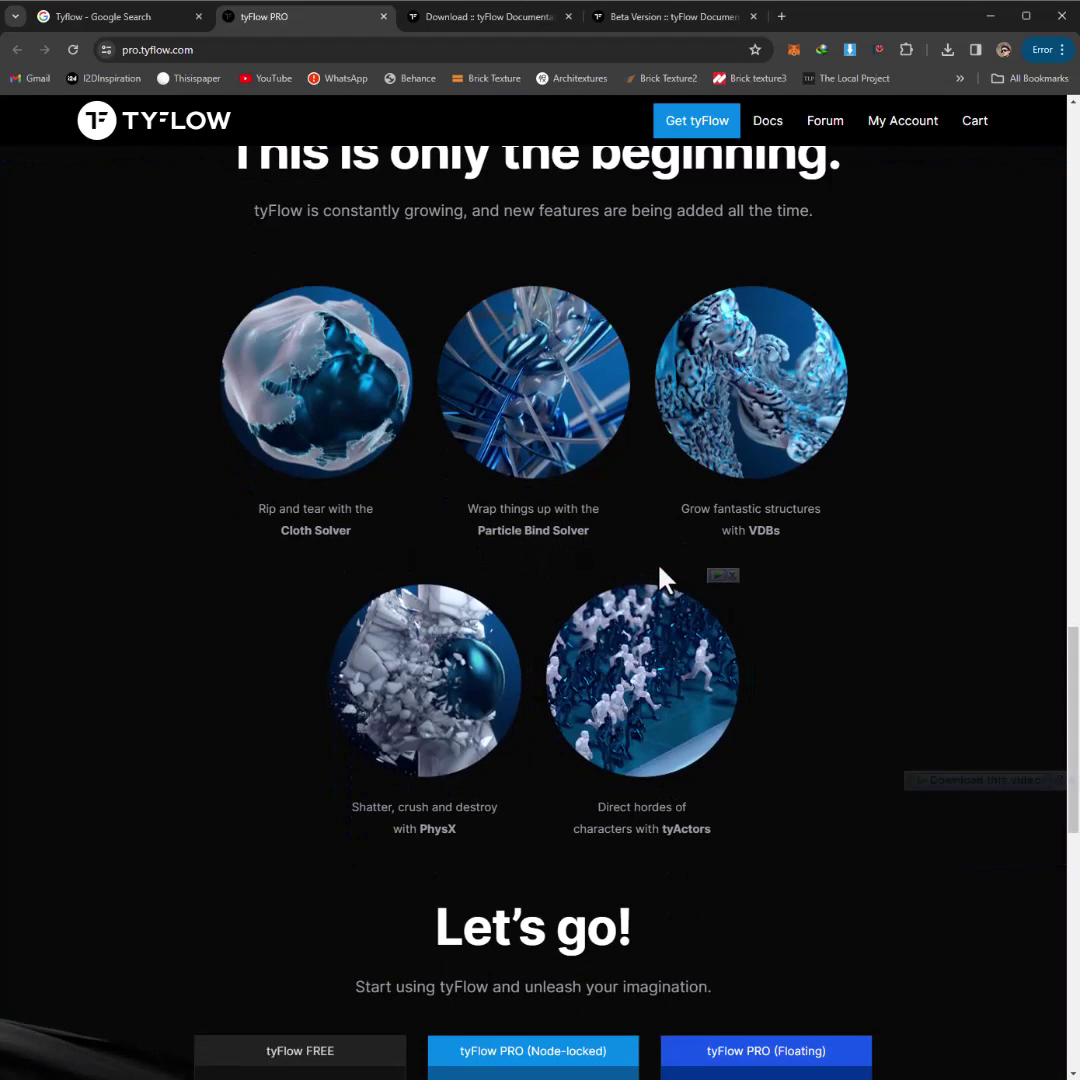
scroll(556, 590, "down", 1)
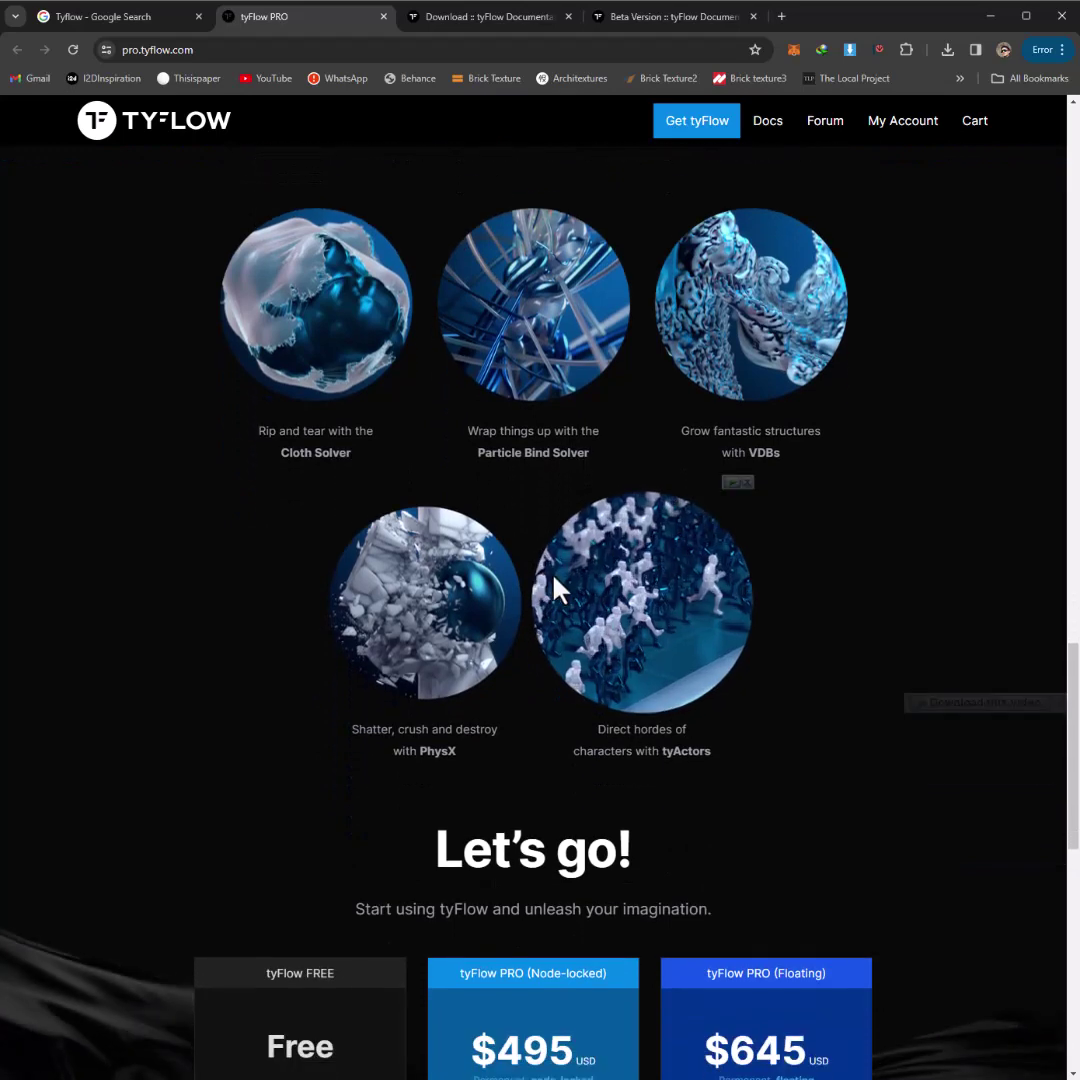
scroll(520, 695, "down", 1)
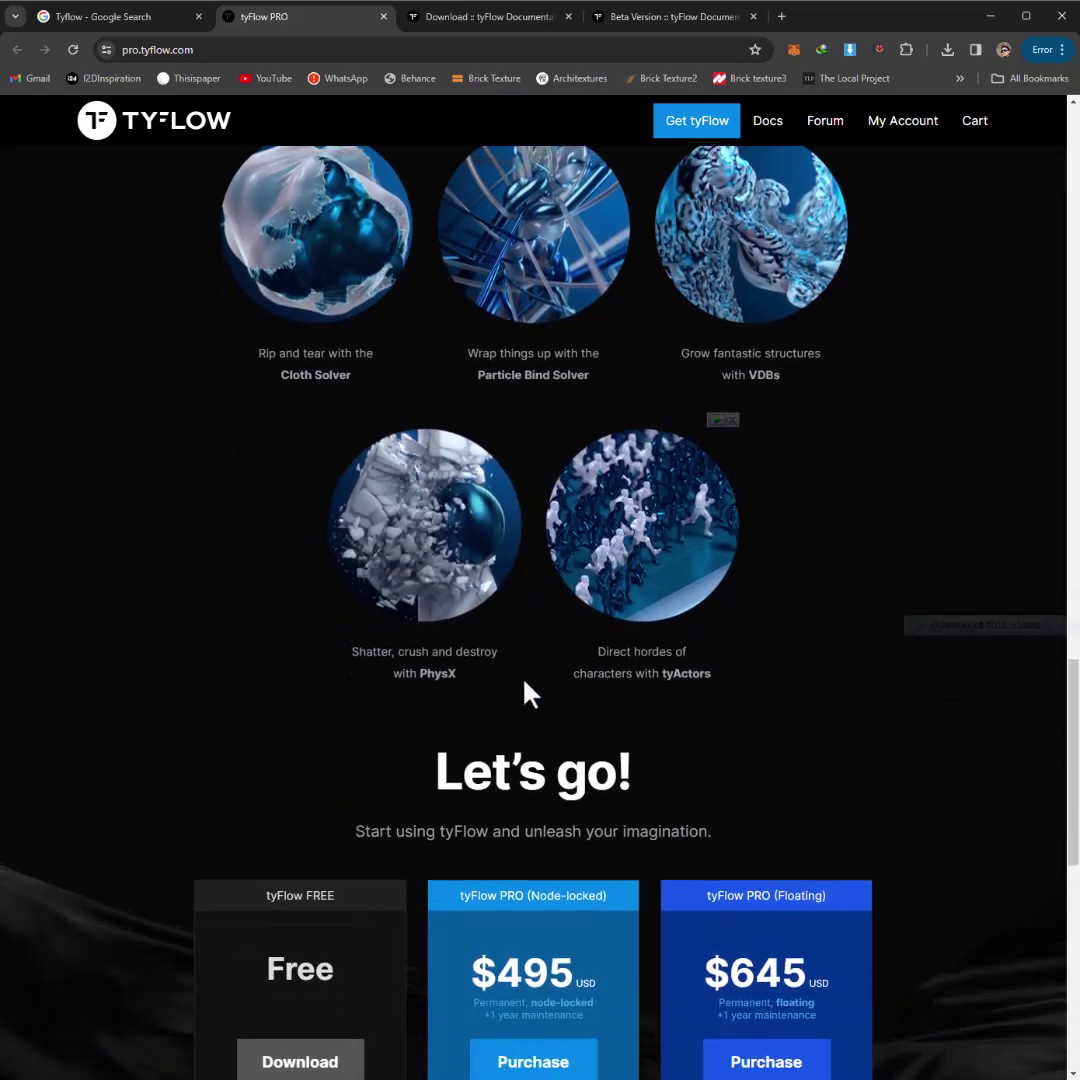
scroll(525, 692, "down", 2)
scroll(545, 570, "down", 1)
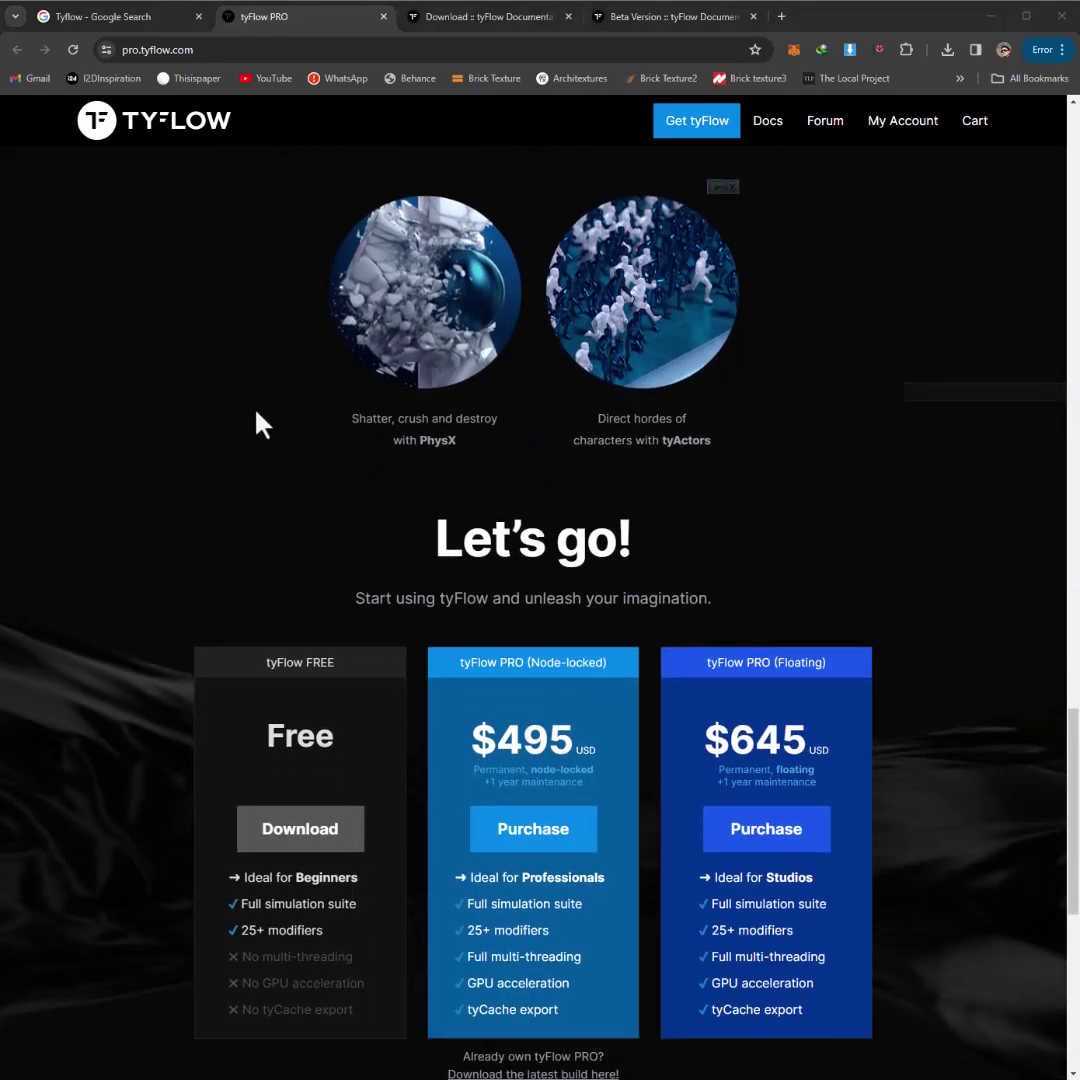
scroll(301, 532, "down", 1)
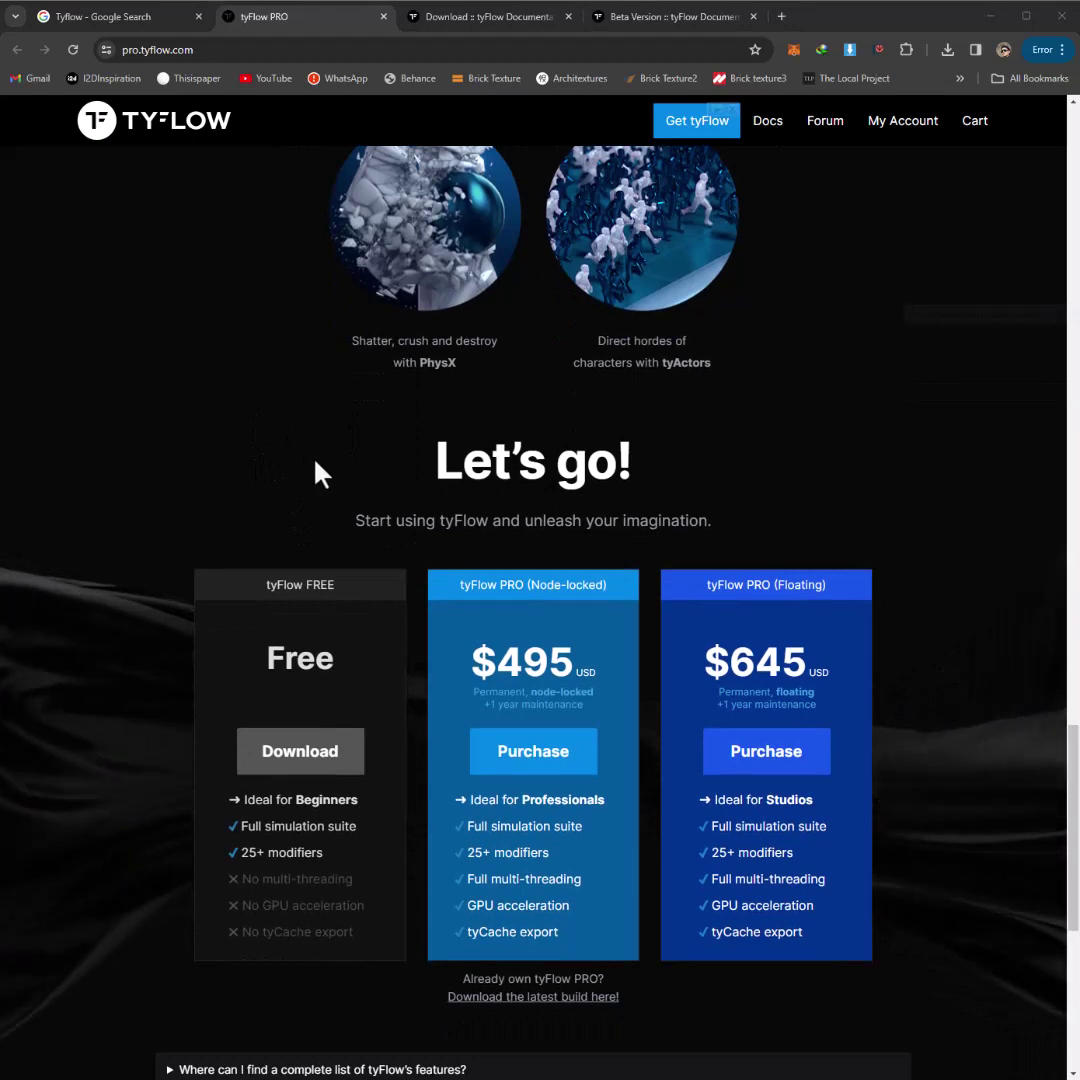
scroll(315, 472, "down", 1)
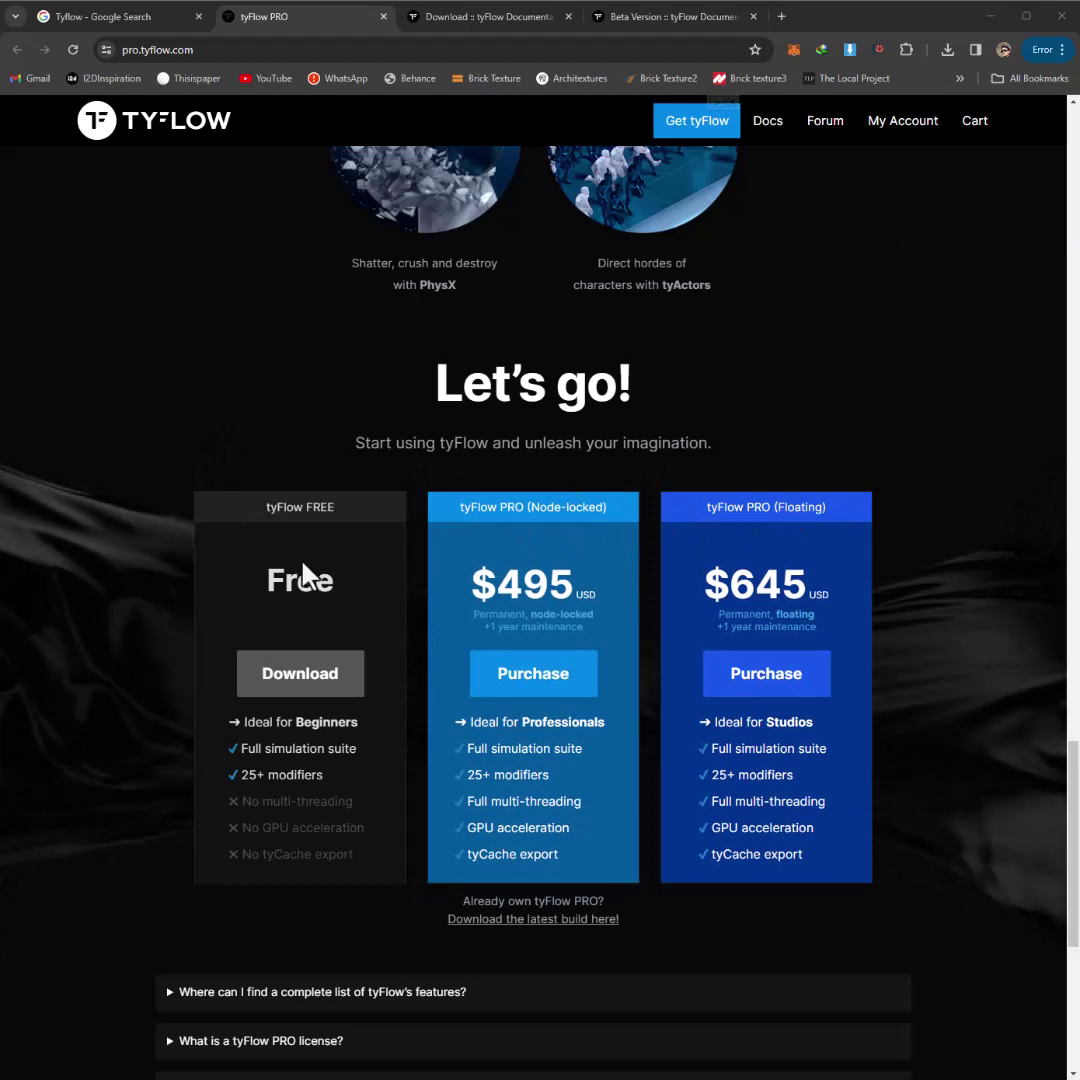
scroll(282, 656, "down", 1)
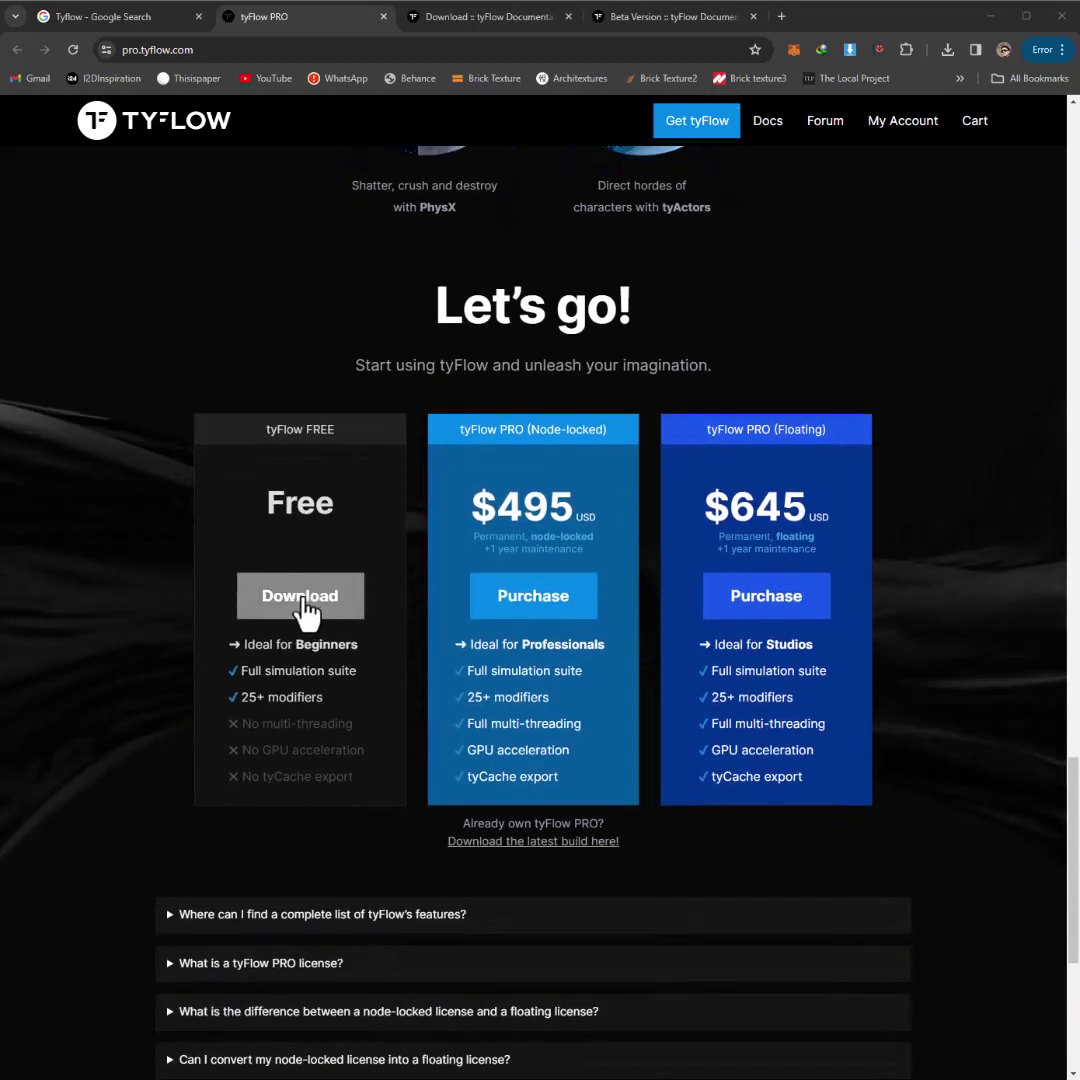
scroll(224, 715, "down", 1)
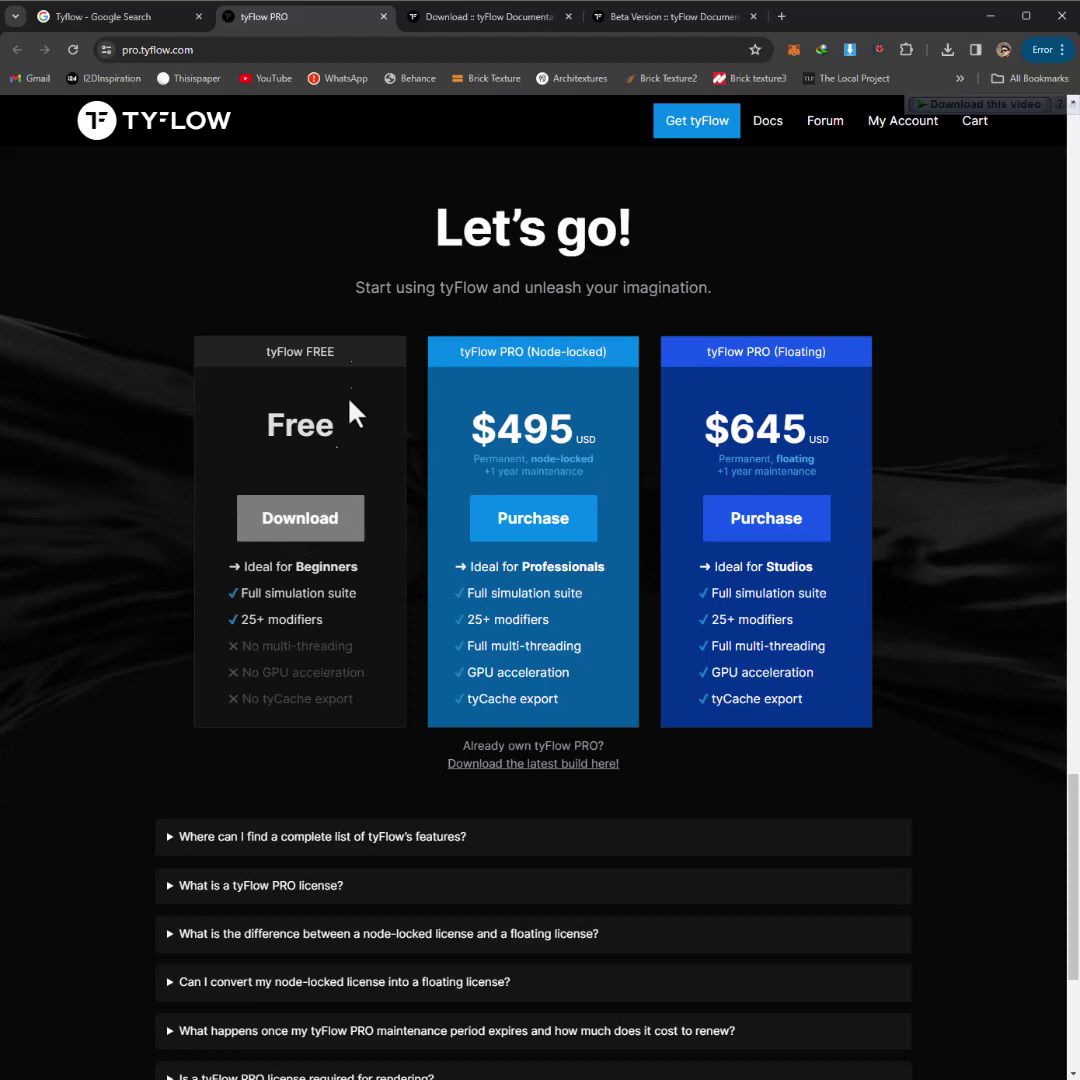
Switch to the 'Download :: tyFlow Documentation' browser tab.
key("ctrl+Tab")
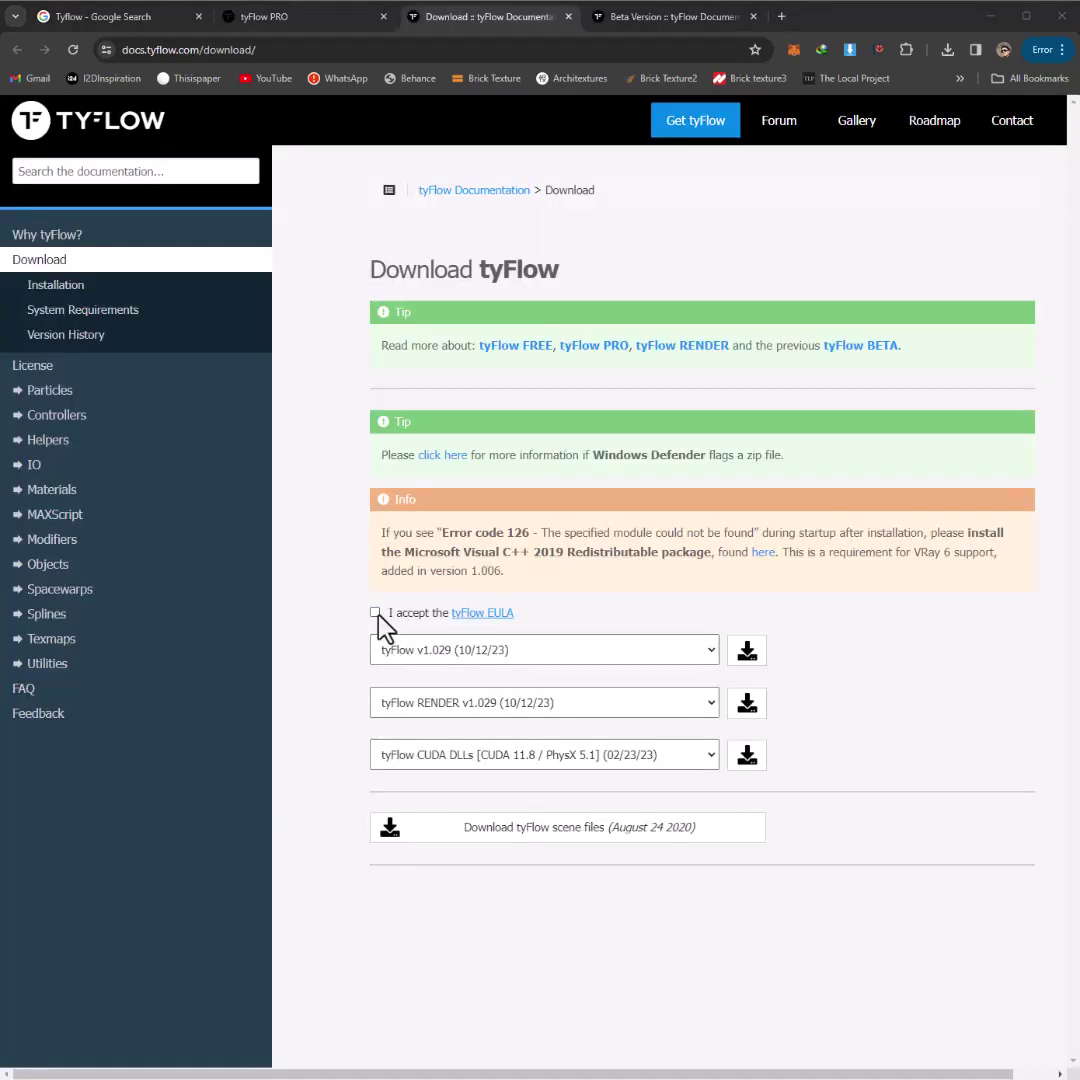
Accept the tyFlow EULA and download the tyFlow v1.029 build.
left_click(373, 613)
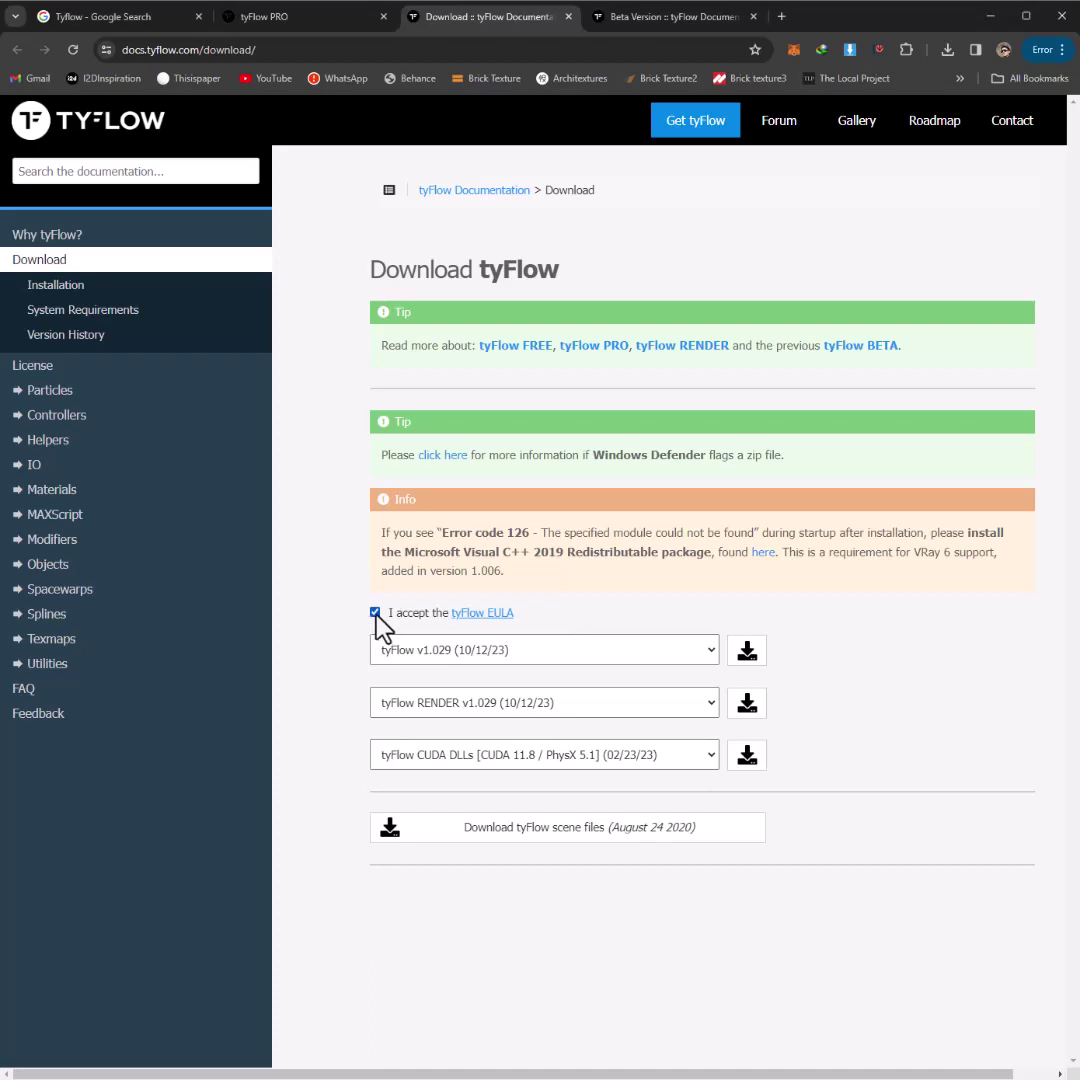
left_click(750, 655)
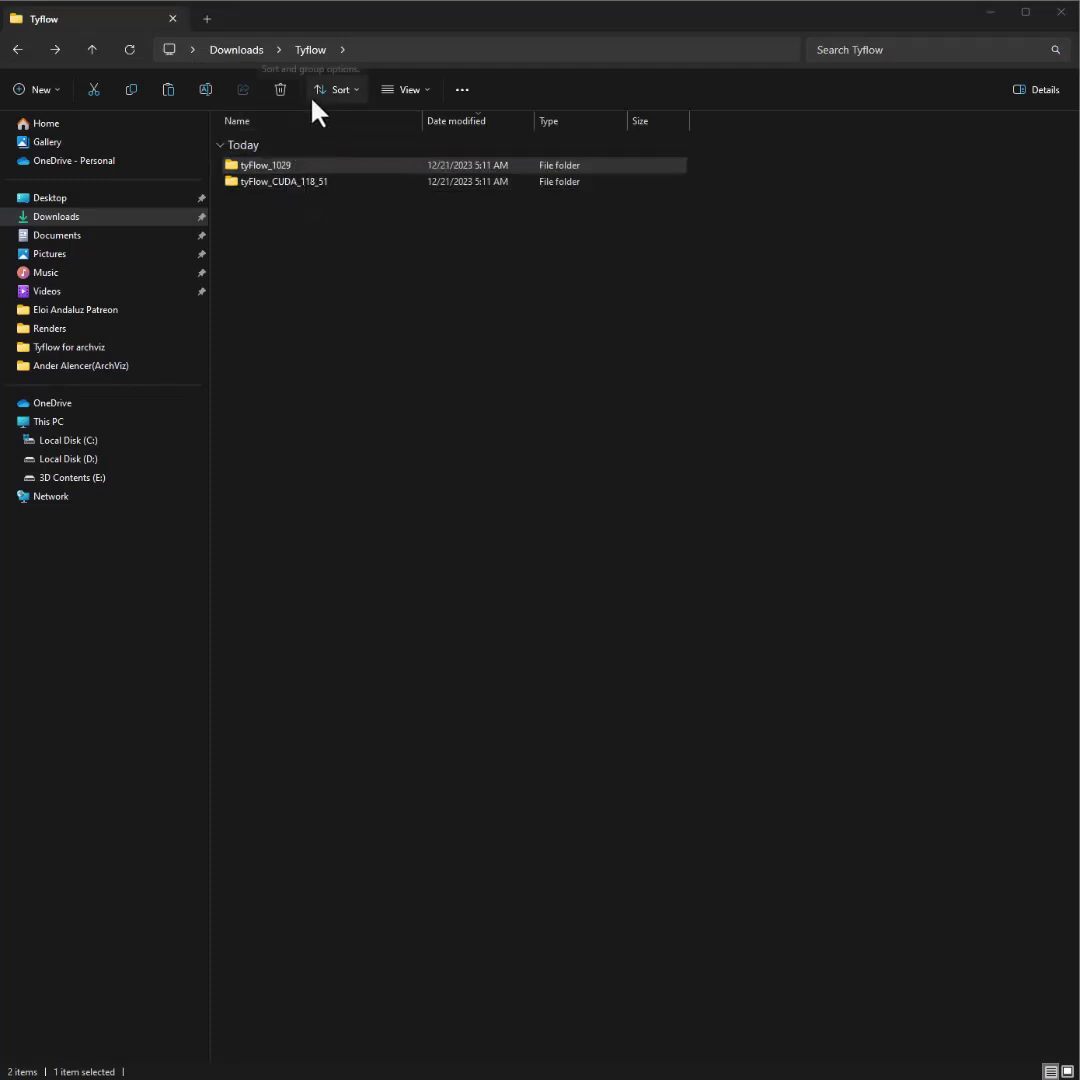
Open the tyFlow_1029 folder and inspect the tyFlow_2024.dlo plugin file.
double_click(285, 171)
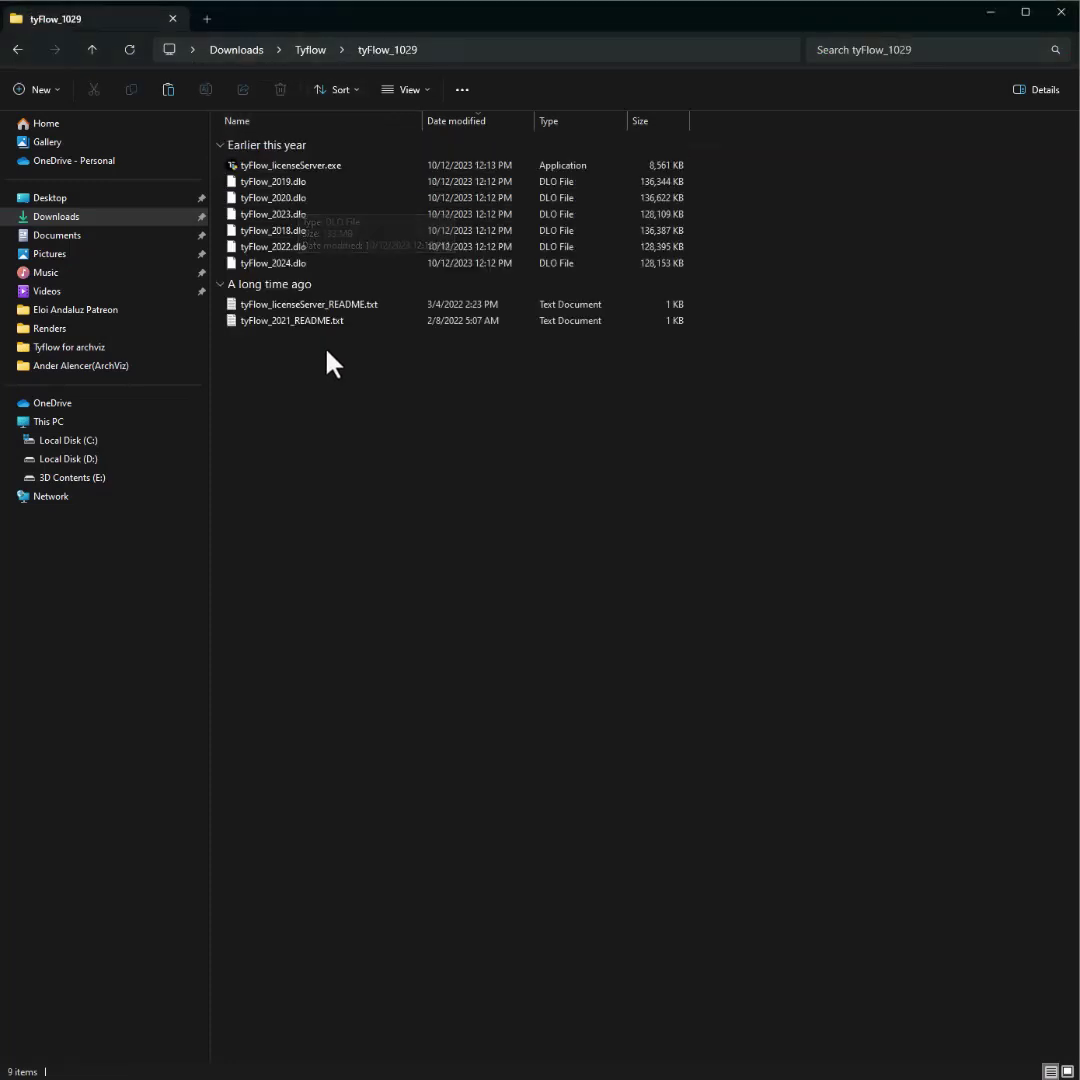
left_click(289, 264)
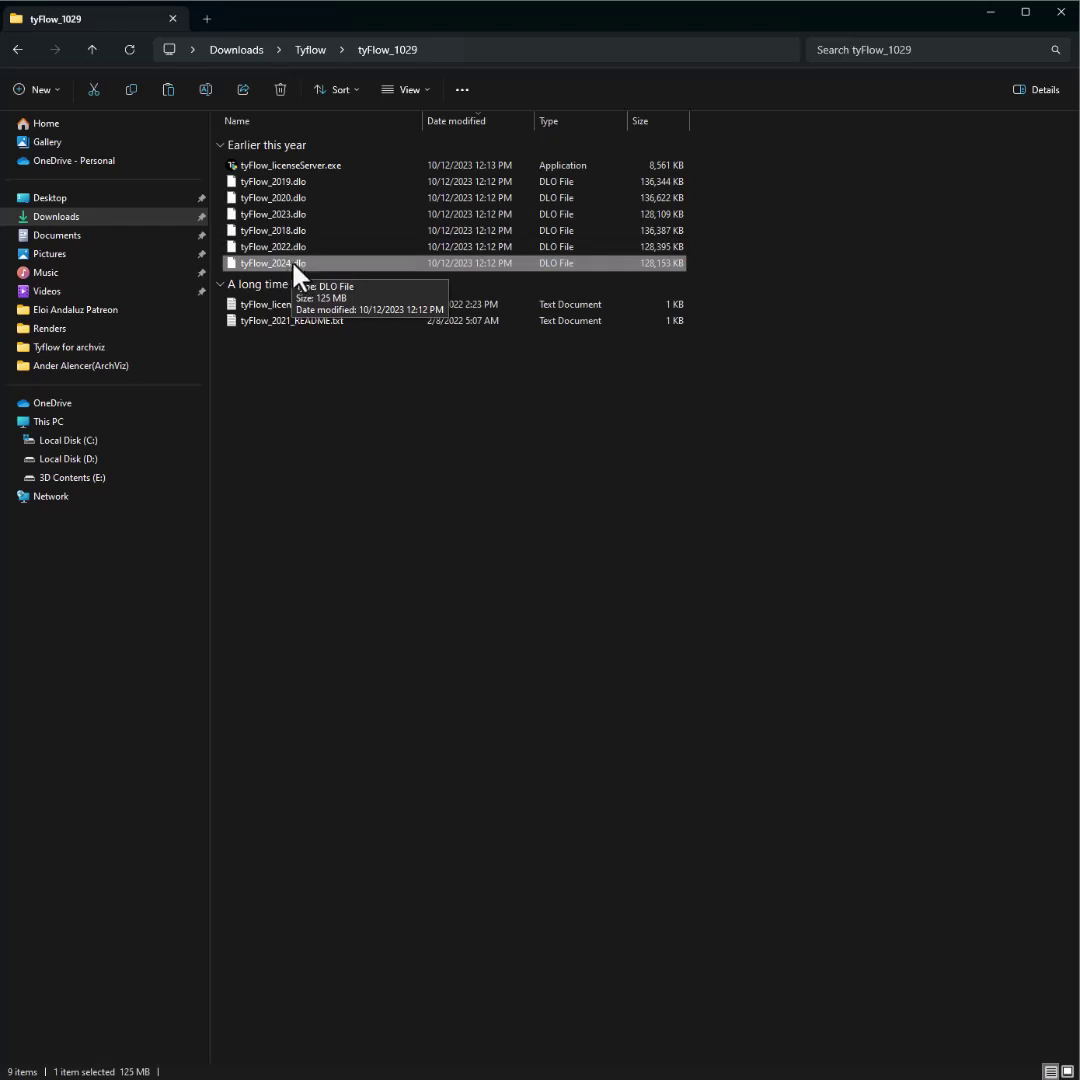
left_click(325, 385)
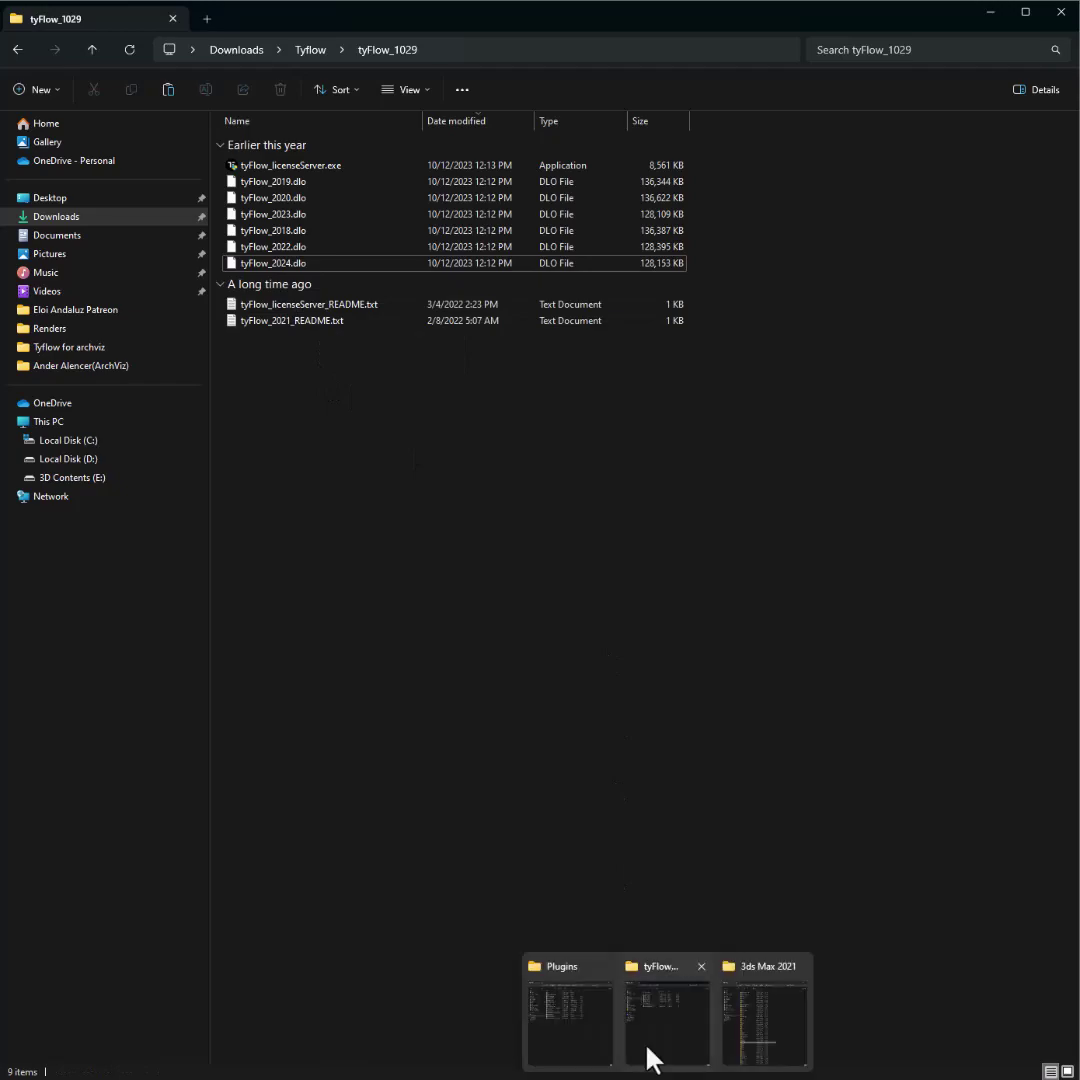
Paste tyFlow_2024.dlo into the 3ds Max 2024 Plugins folder, replacing the existing file.
left_click(557, 1017)
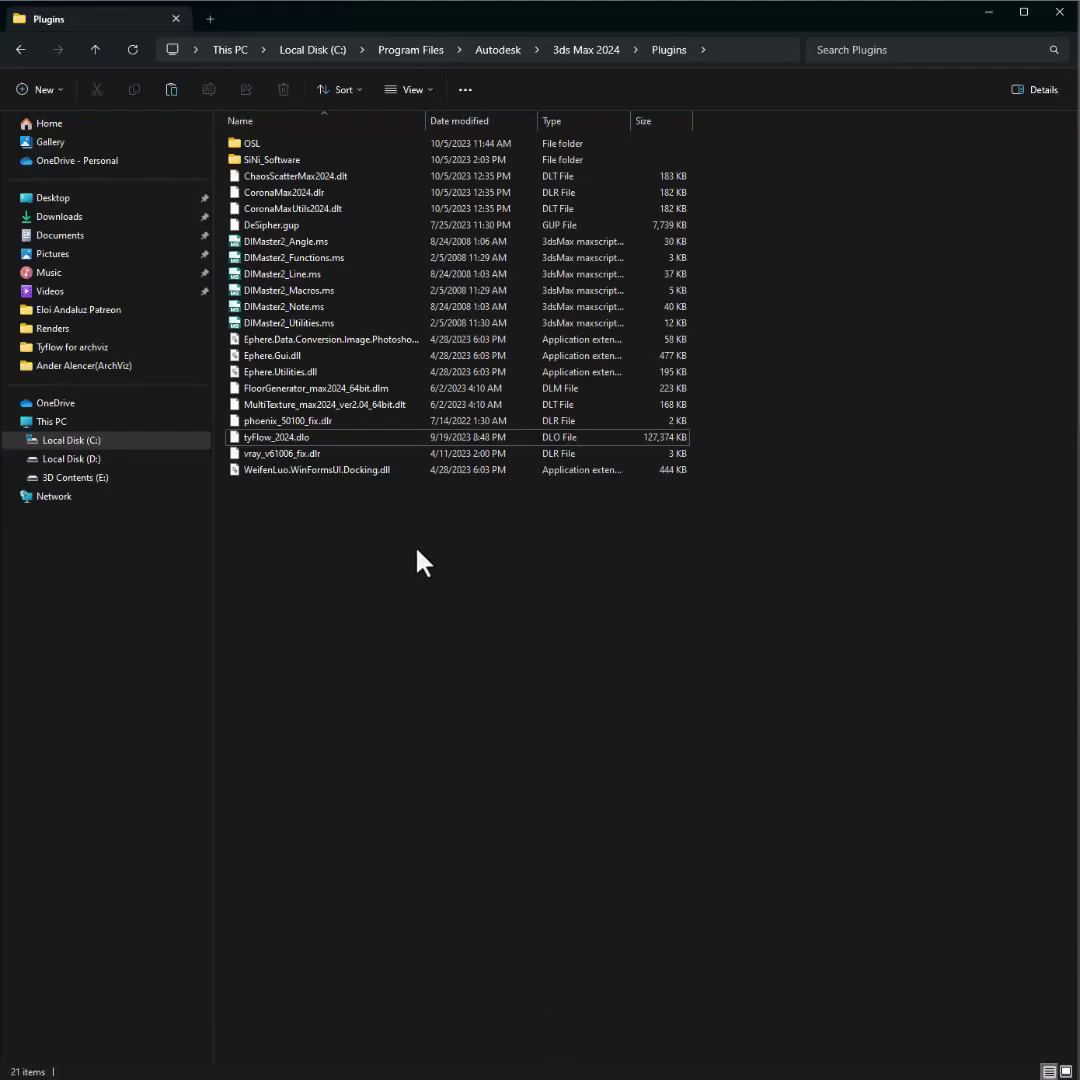
left_click(722, 52)
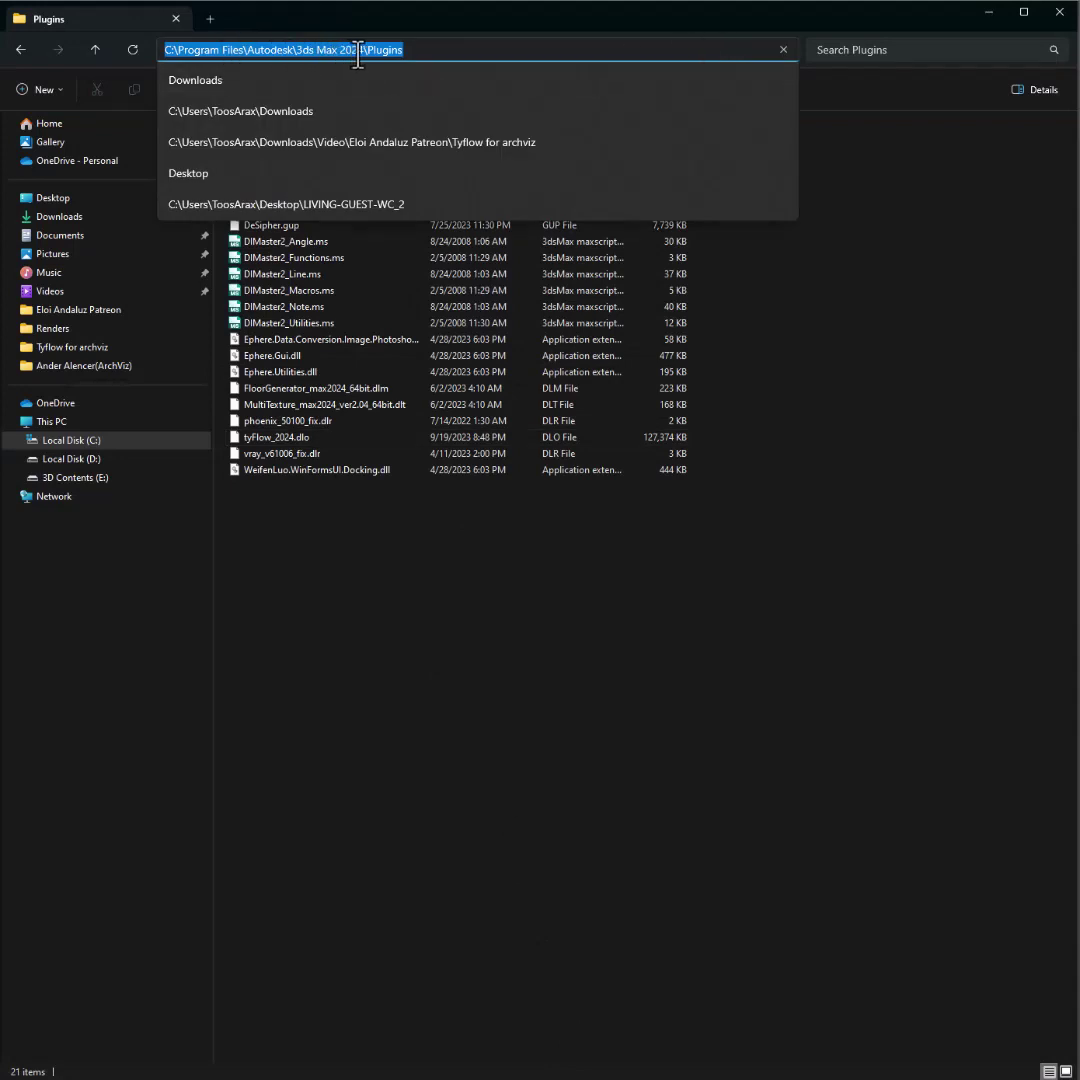
left_click(364, 553)
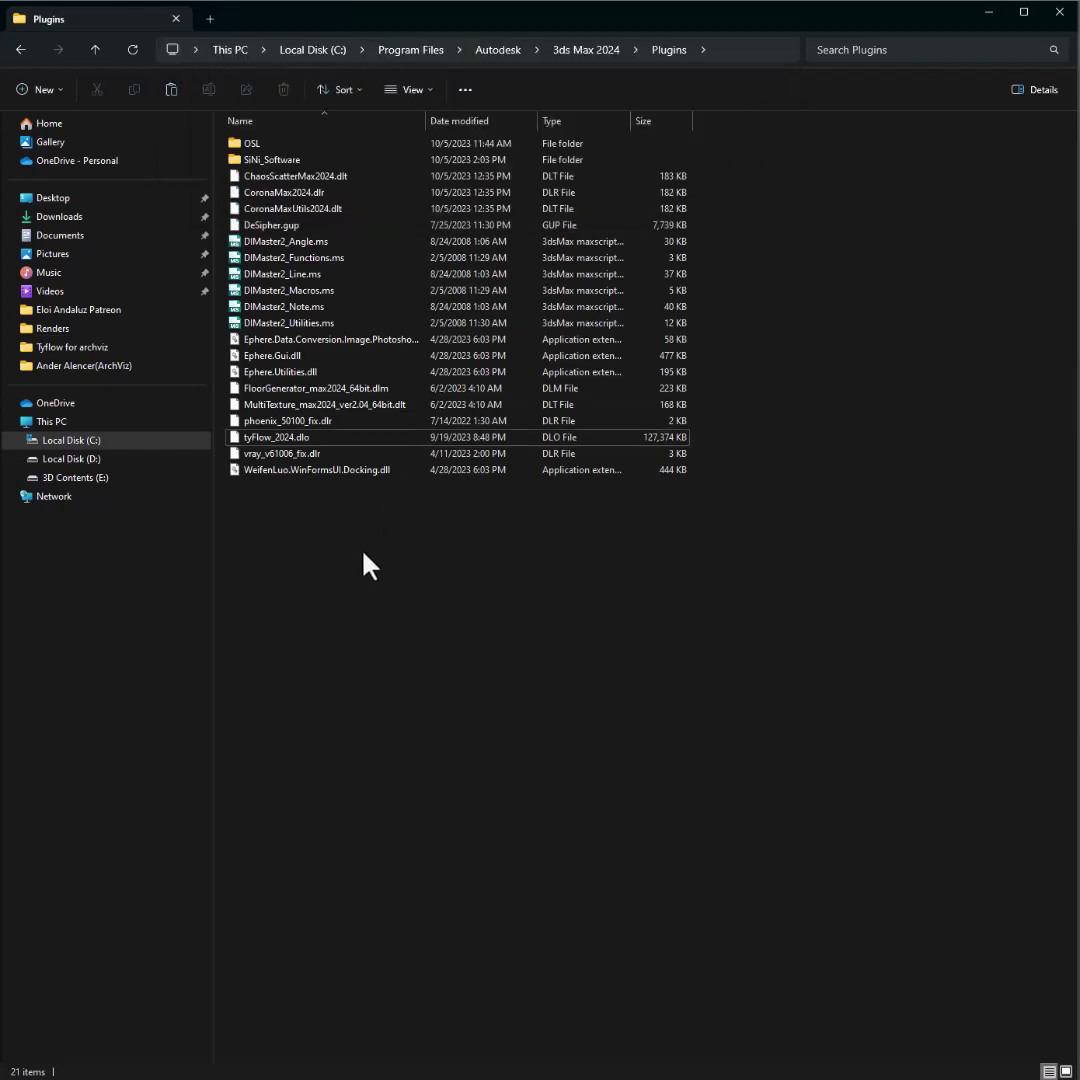
key("ctrl+v")
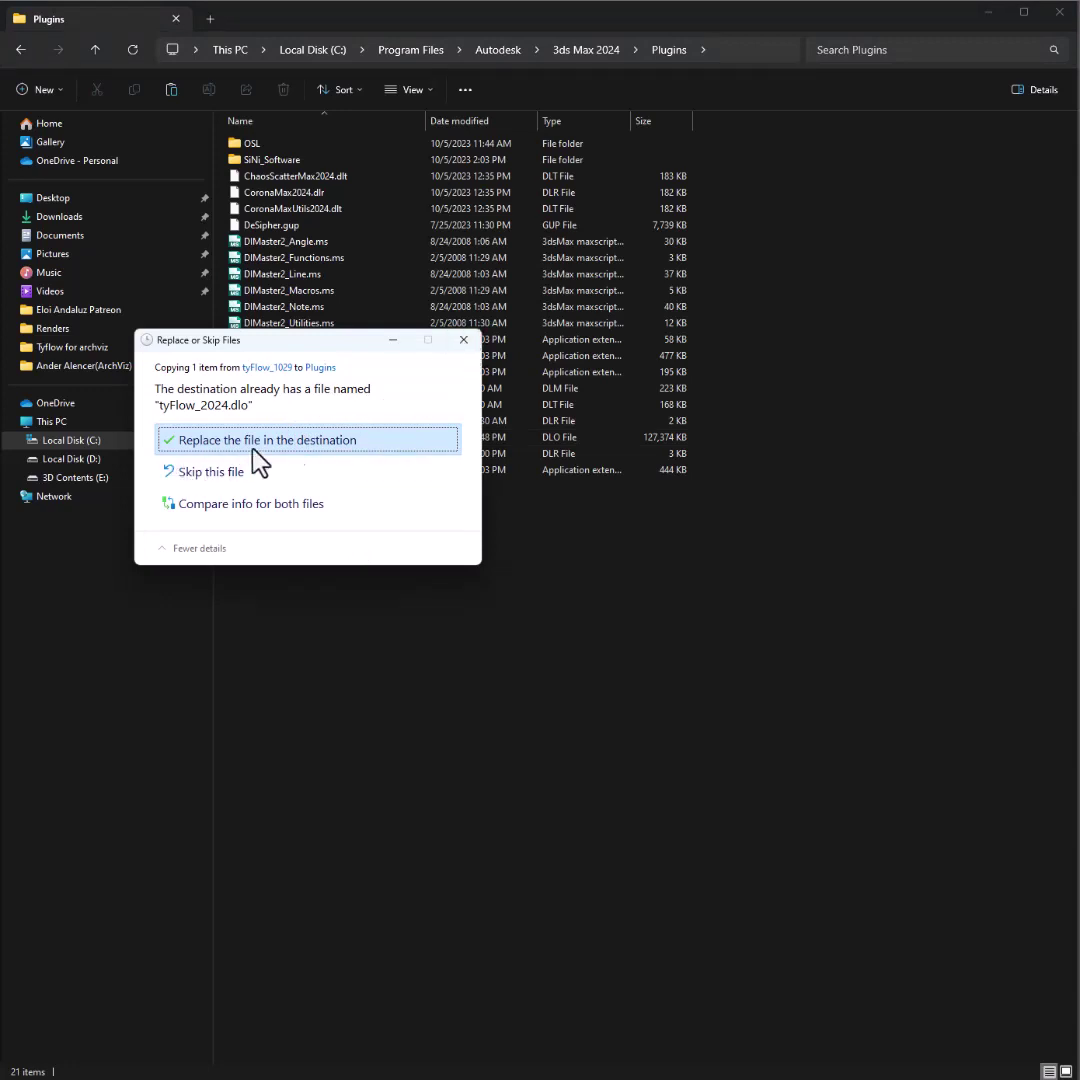
left_click(464, 340)
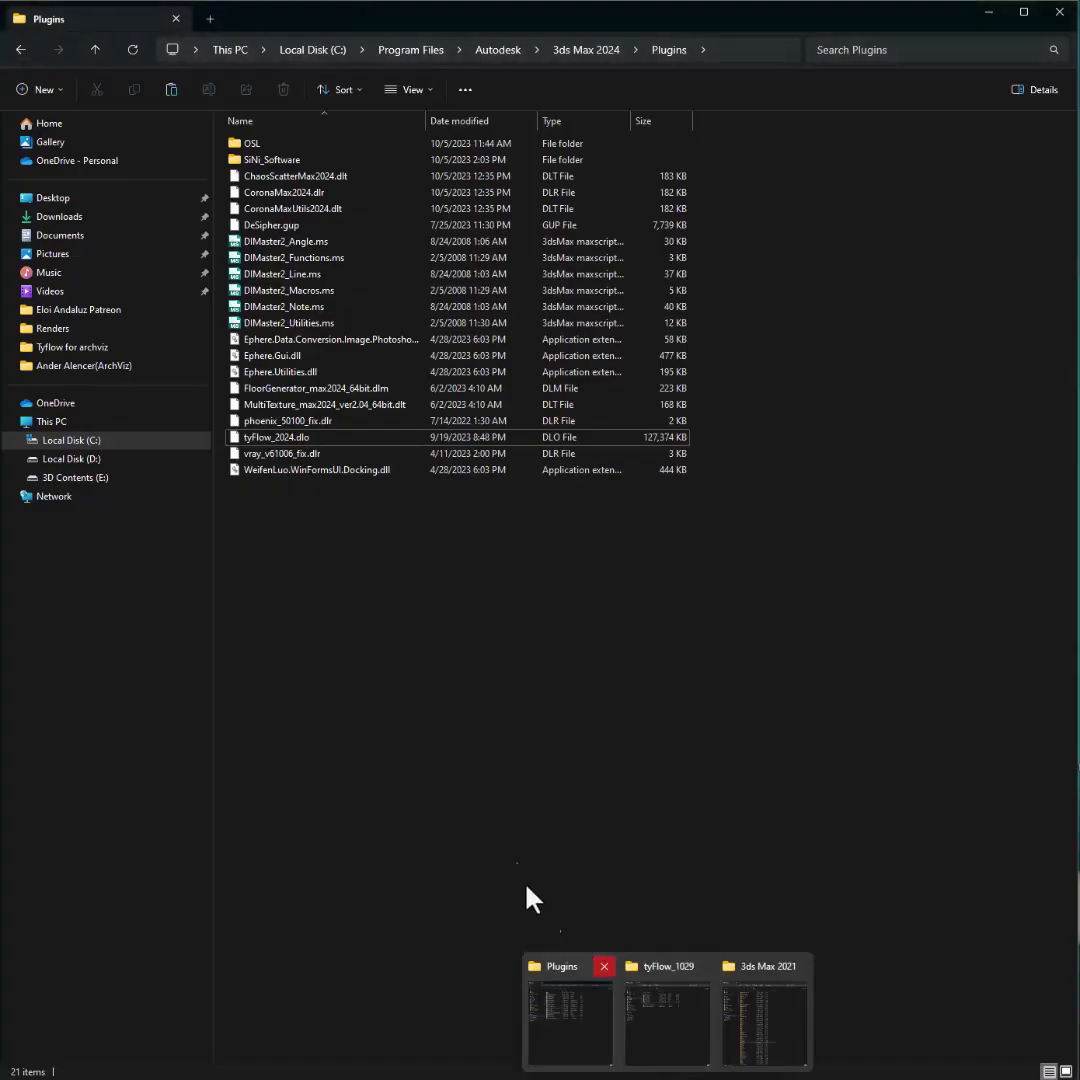
Select tyFlow_2024.dlo in the tyFlow_1029 download folder.
left_click(668, 1047)
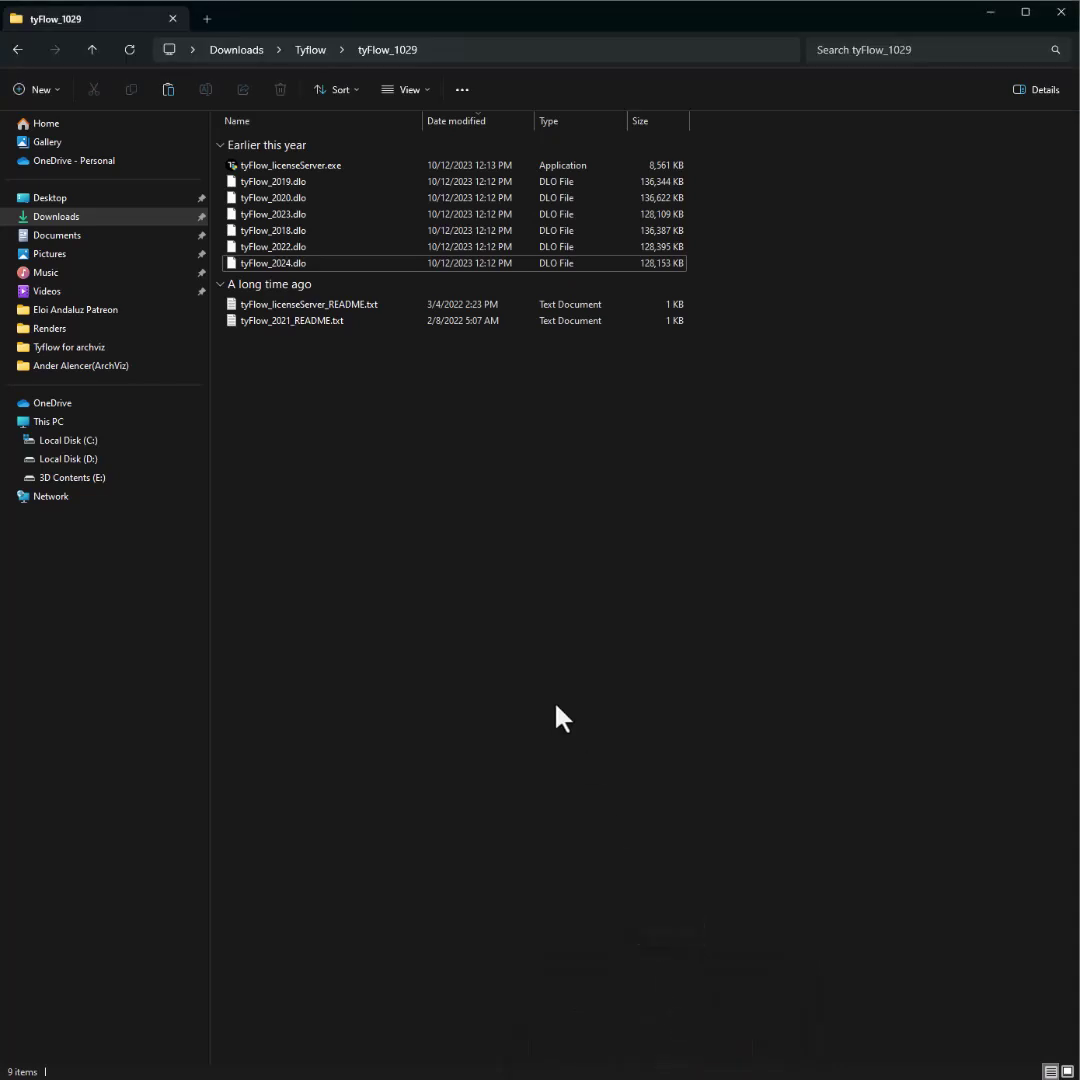
left_click(302, 262)
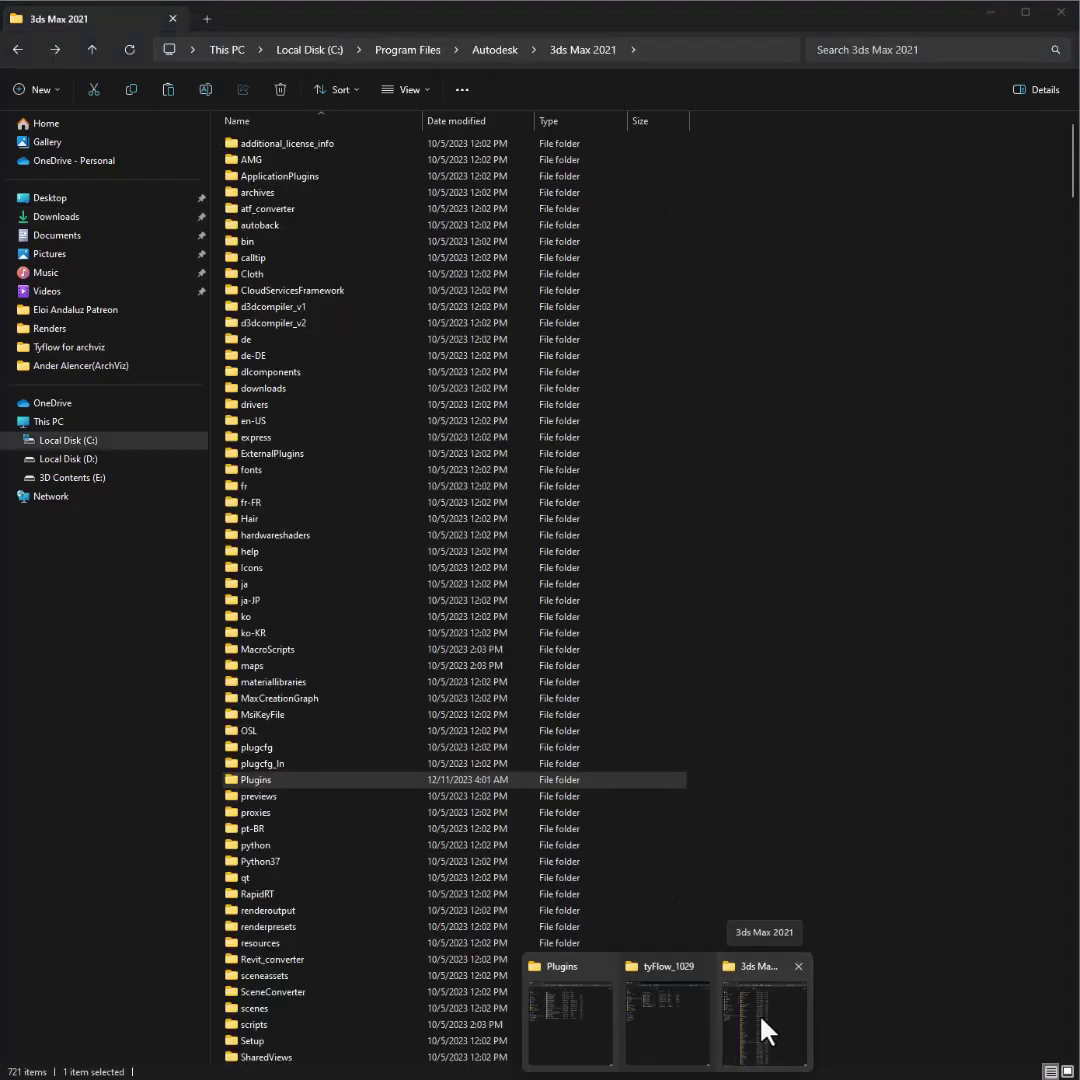
Open the Plugins folder inside the 3ds Max 2021 install folder.
left_click(765, 1030)
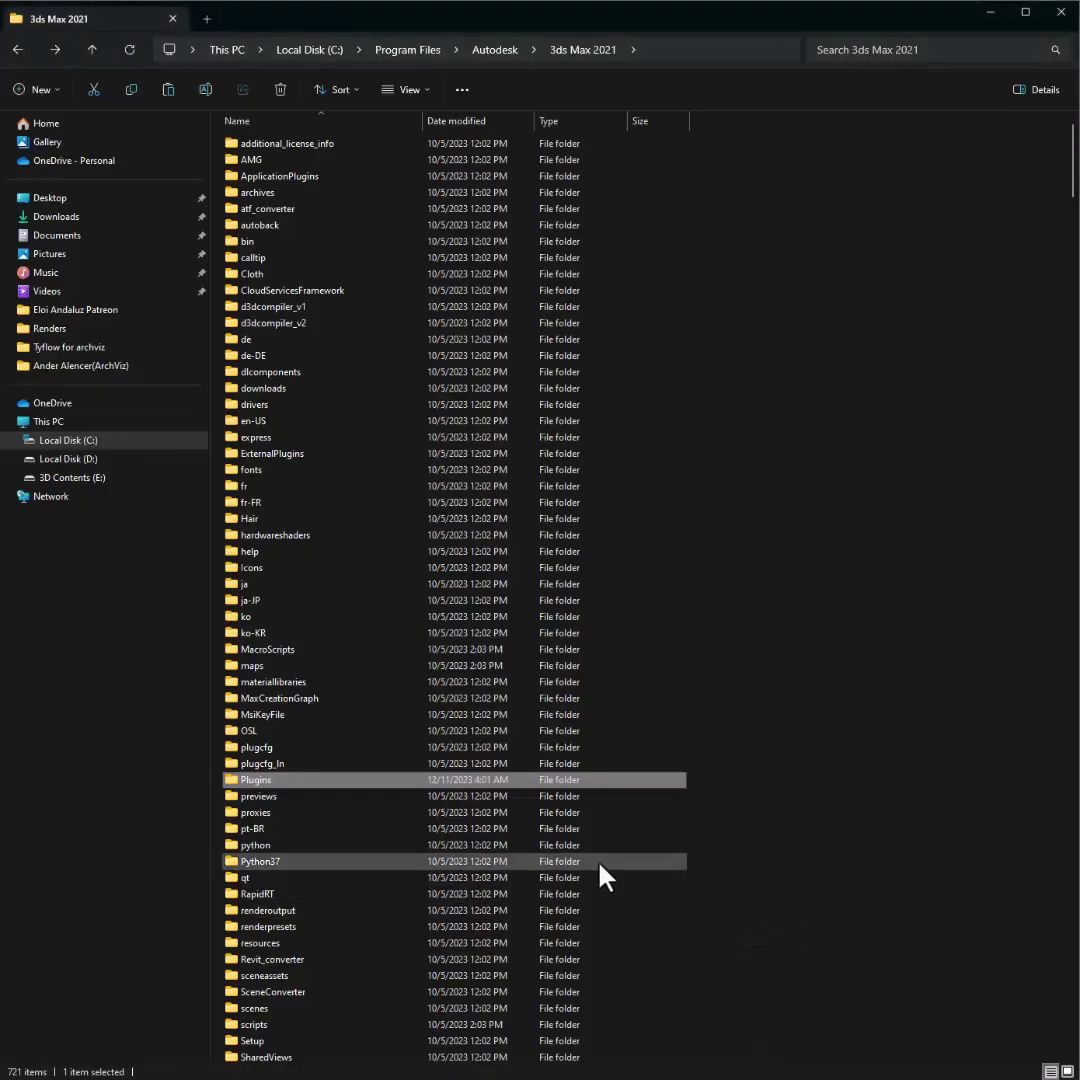
double_click(273, 785)
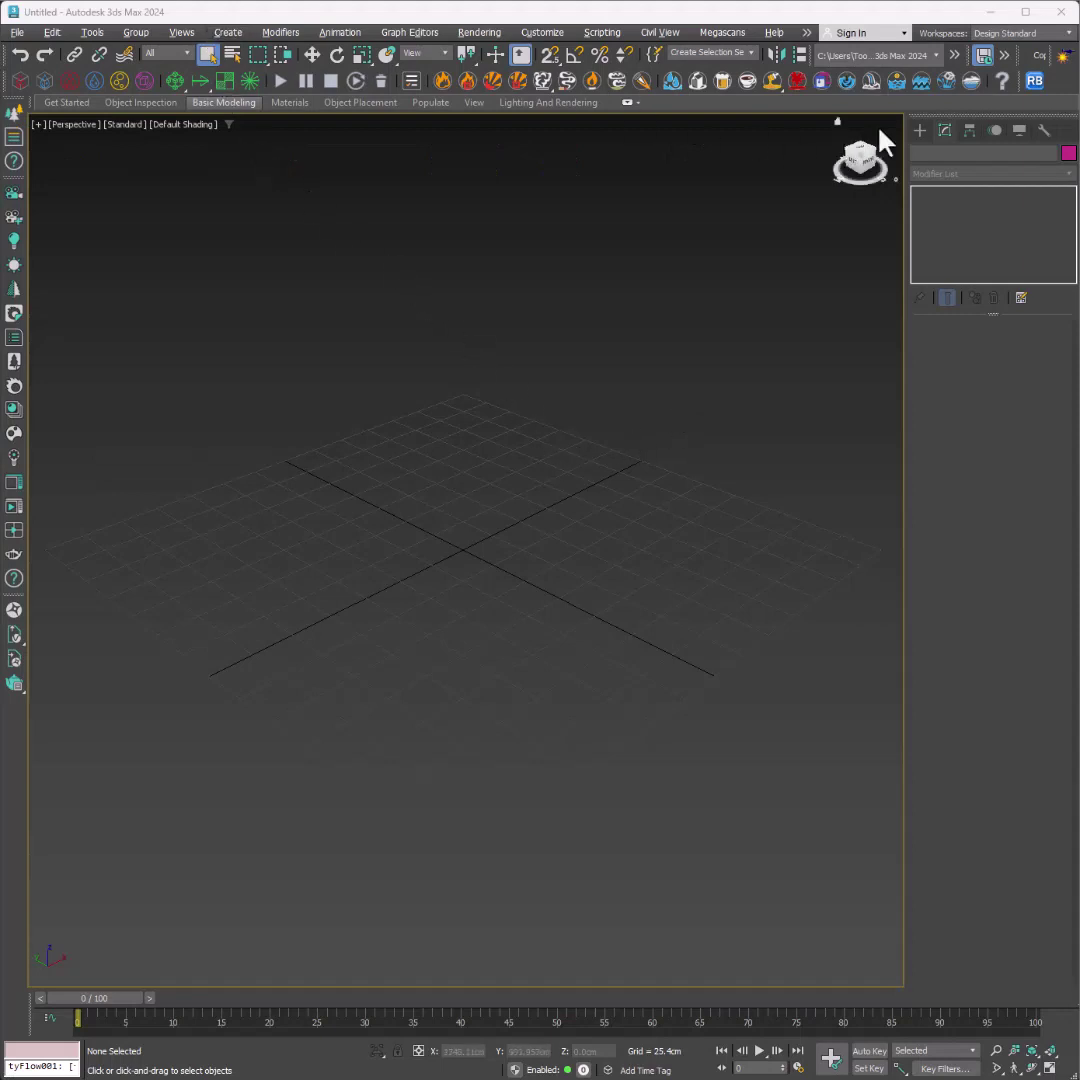
Drag out a tyFlow object near the grid centre and show its Modify settings.
left_click(919, 131)
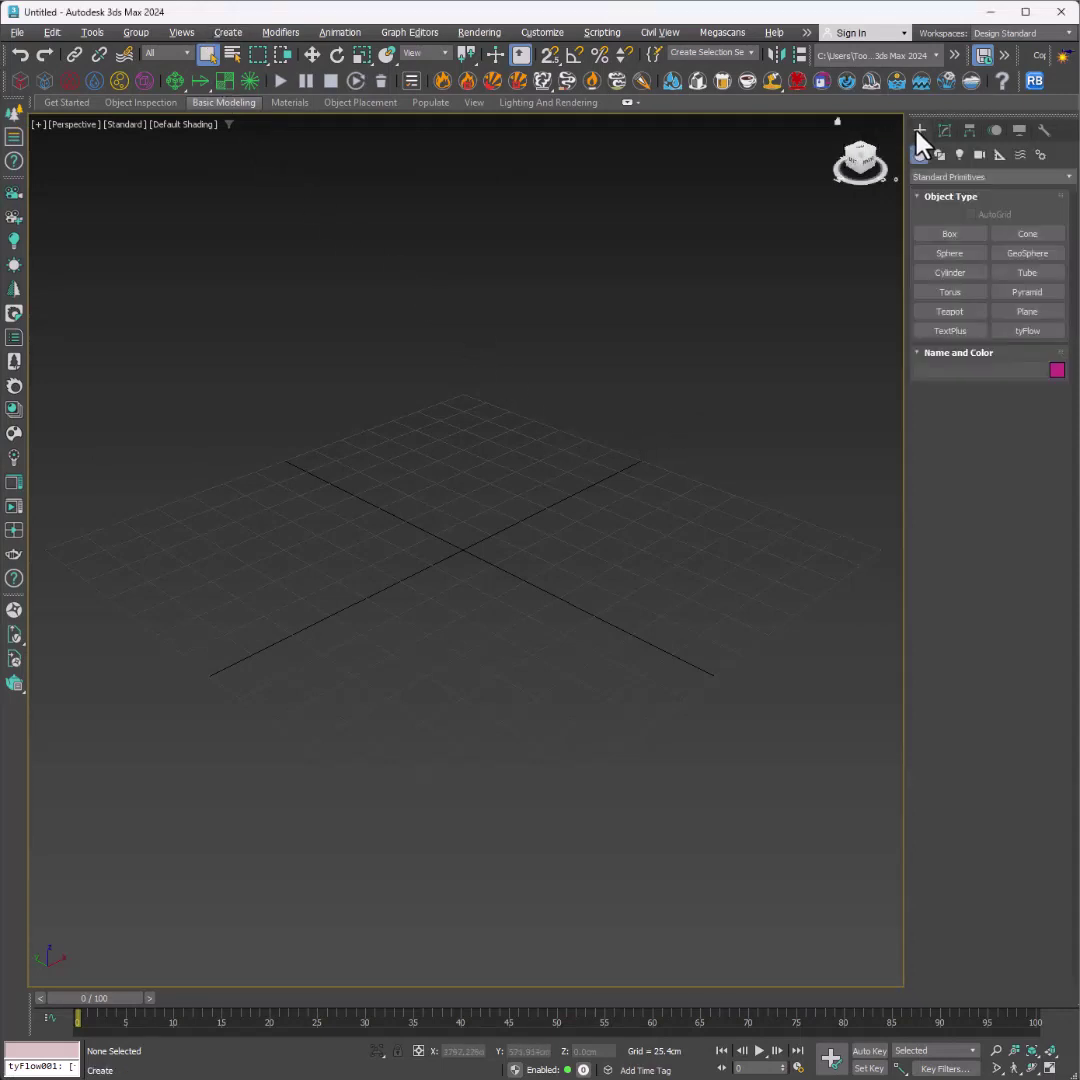
left_click(1020, 335)
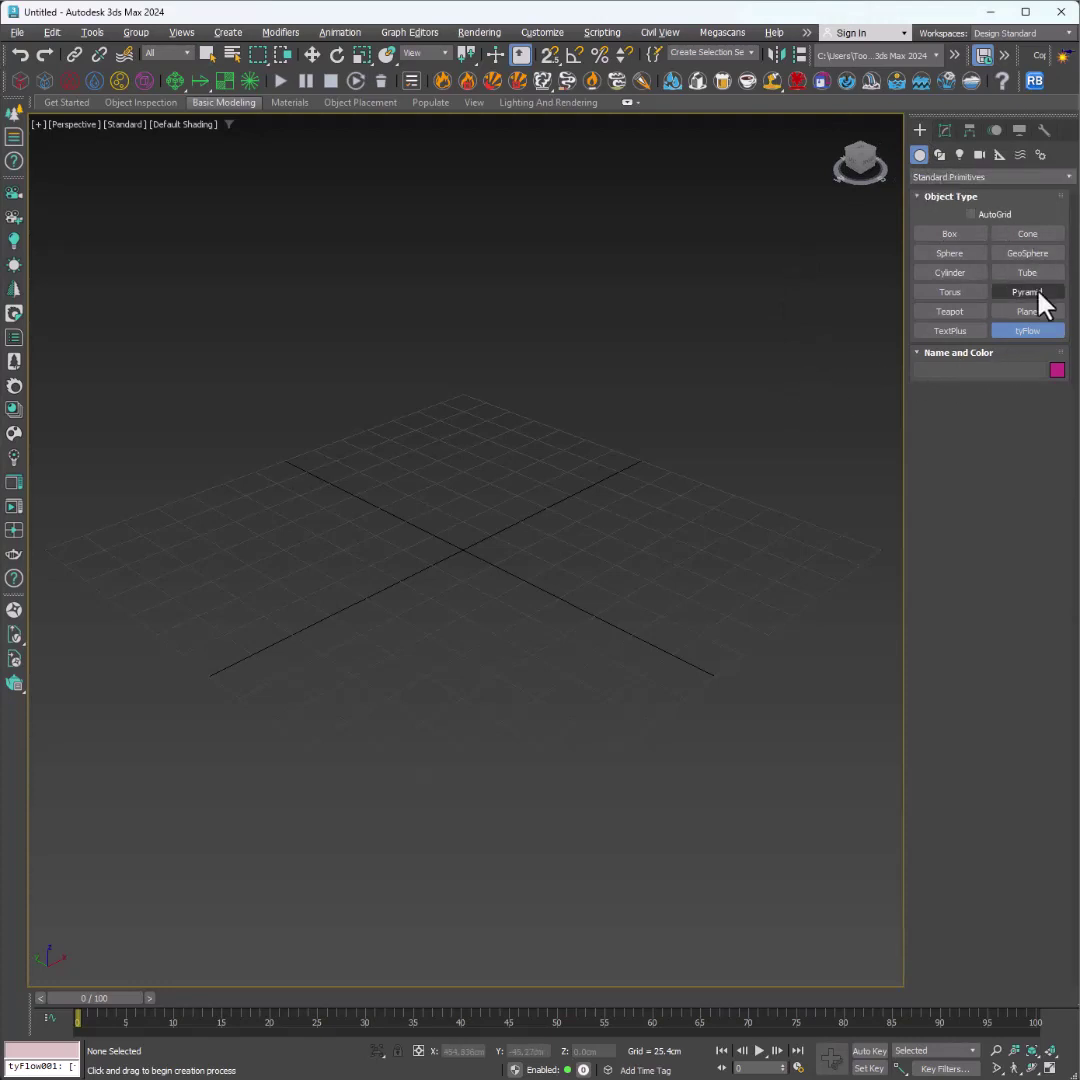
left_click_drag(566, 550, 593, 580)
right_click(603, 586)
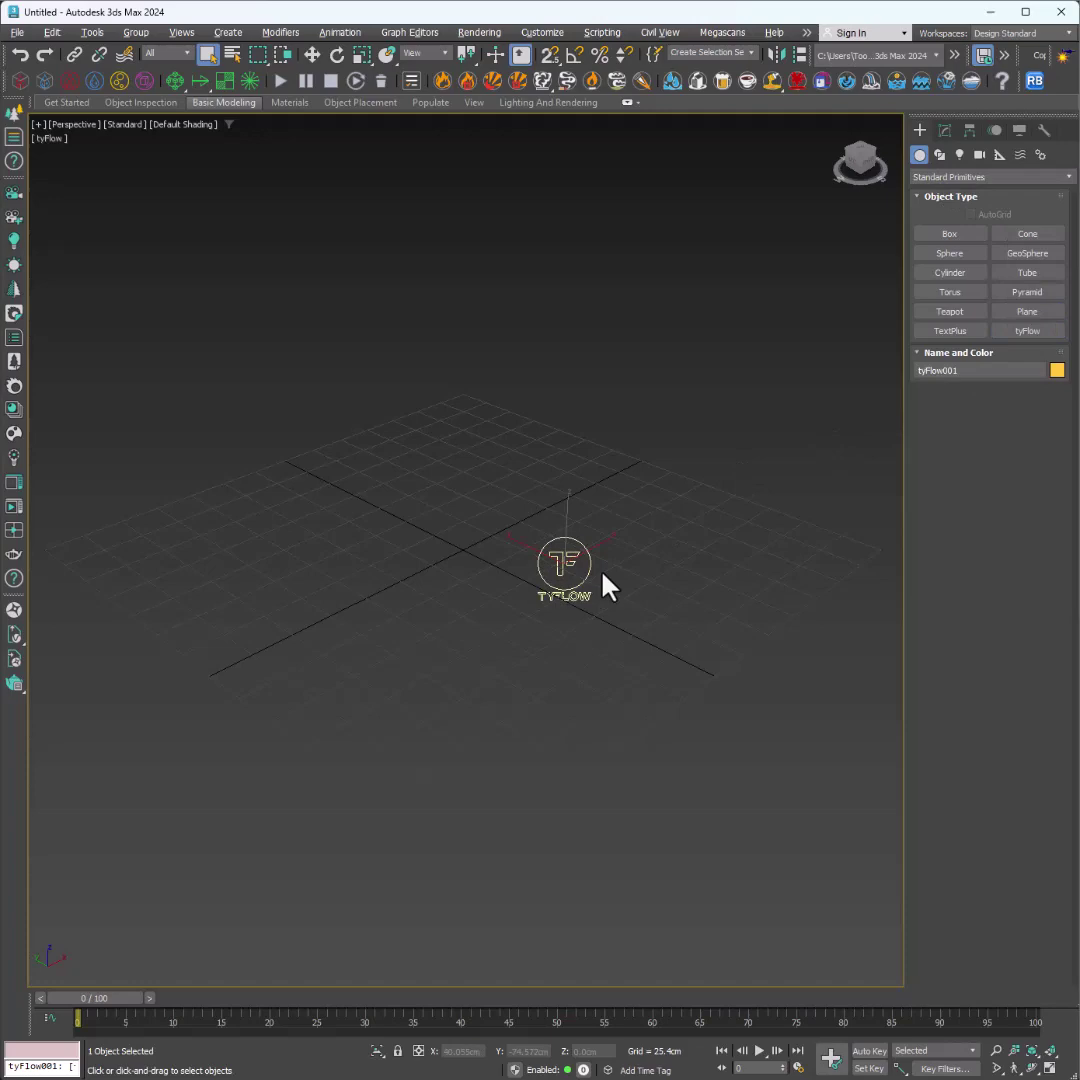
left_click(944, 130)
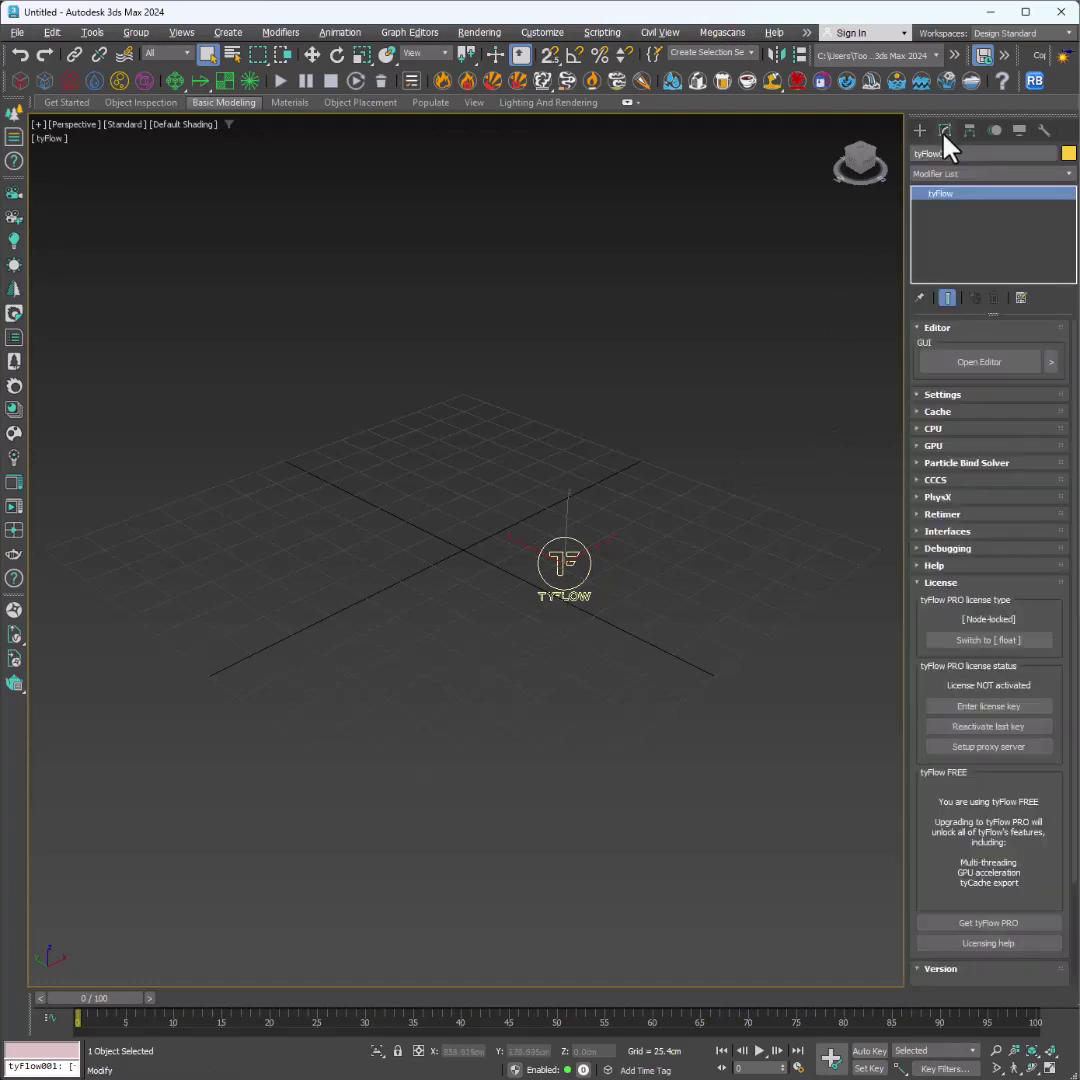
Add the Simple PhysX Flow preset in a narrowed flow editor and play the falling boxes.
left_click(979, 362)
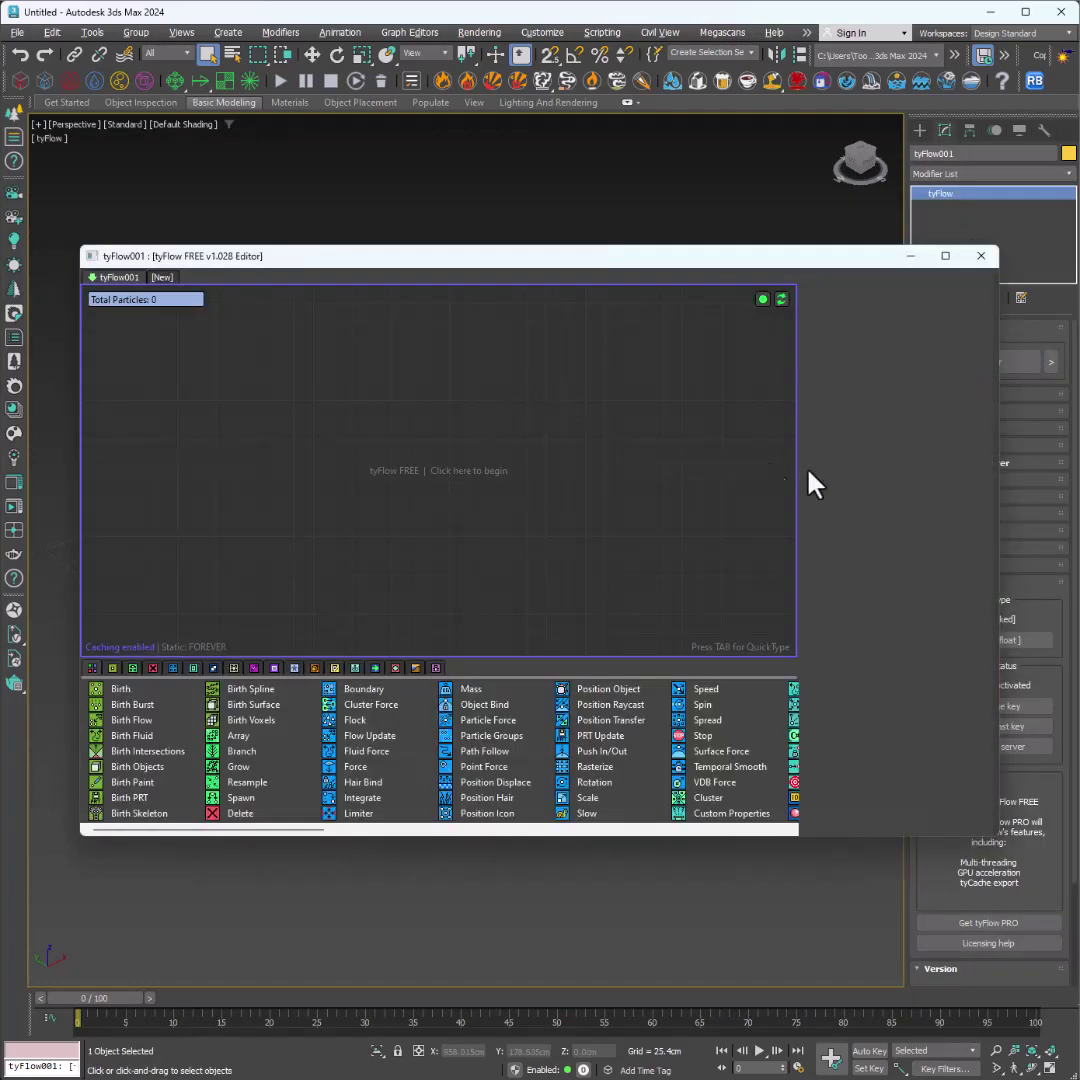
left_click_drag(998, 456, 571, 486)
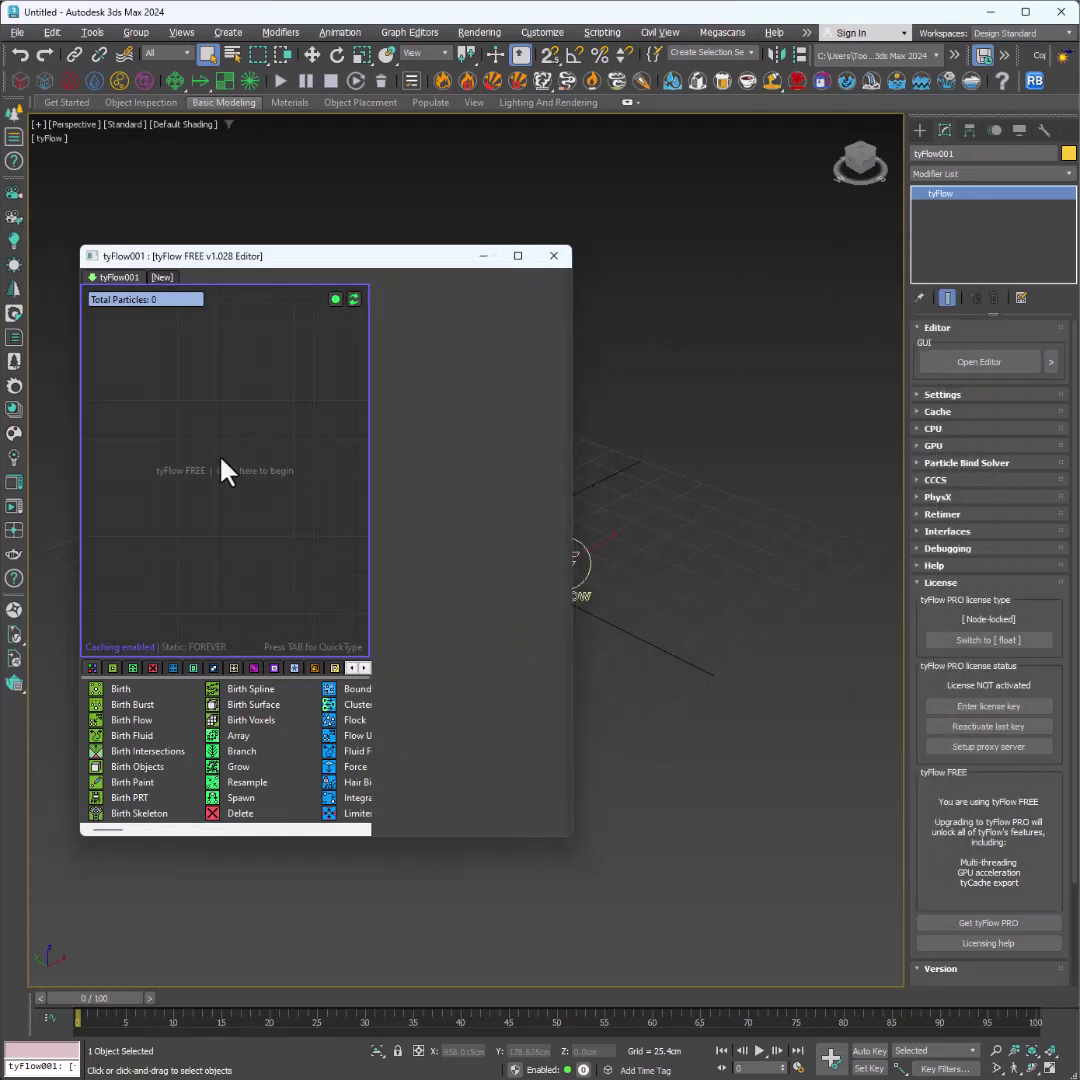
right_click(159, 447)
mouse_move(212, 495)
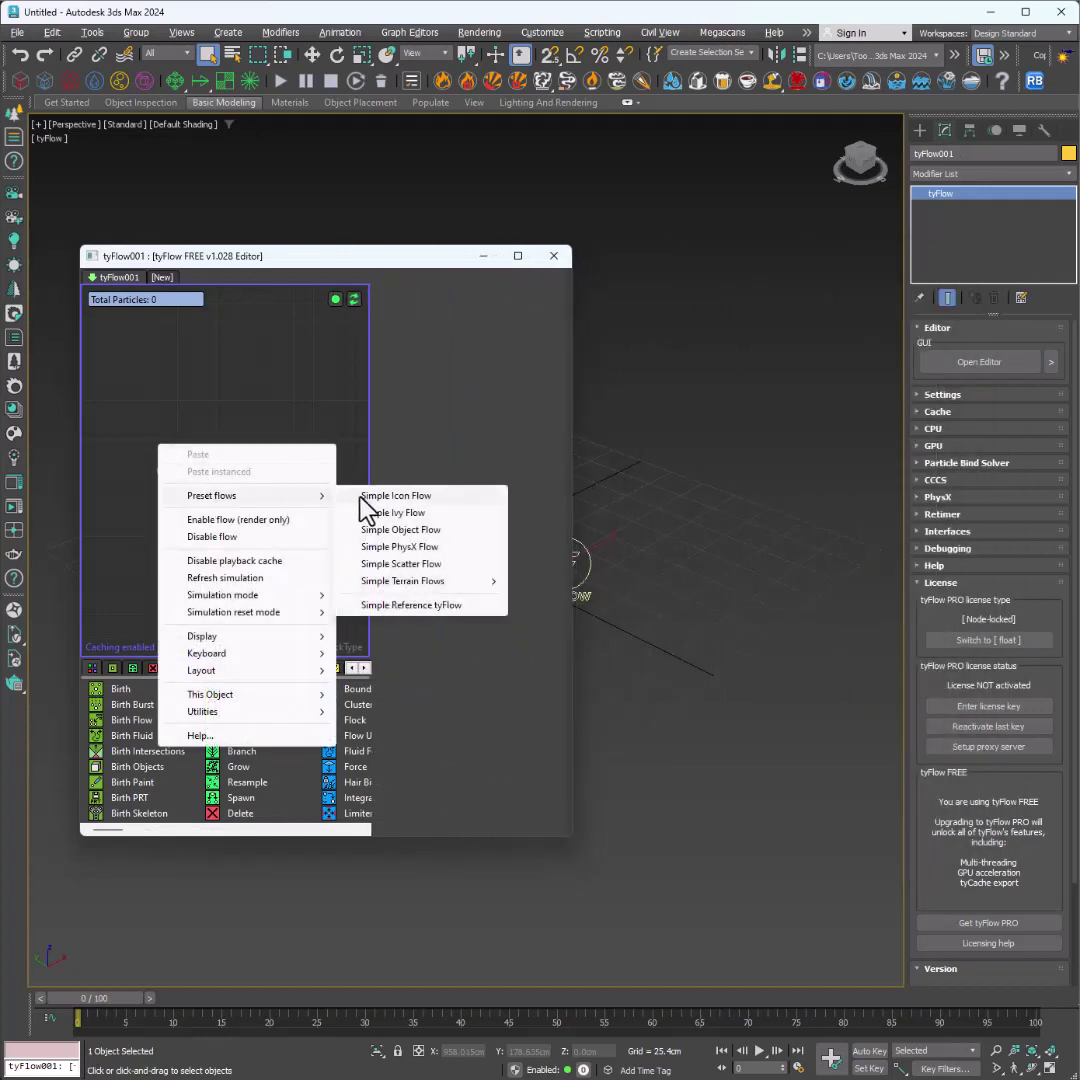
left_click(414, 548)
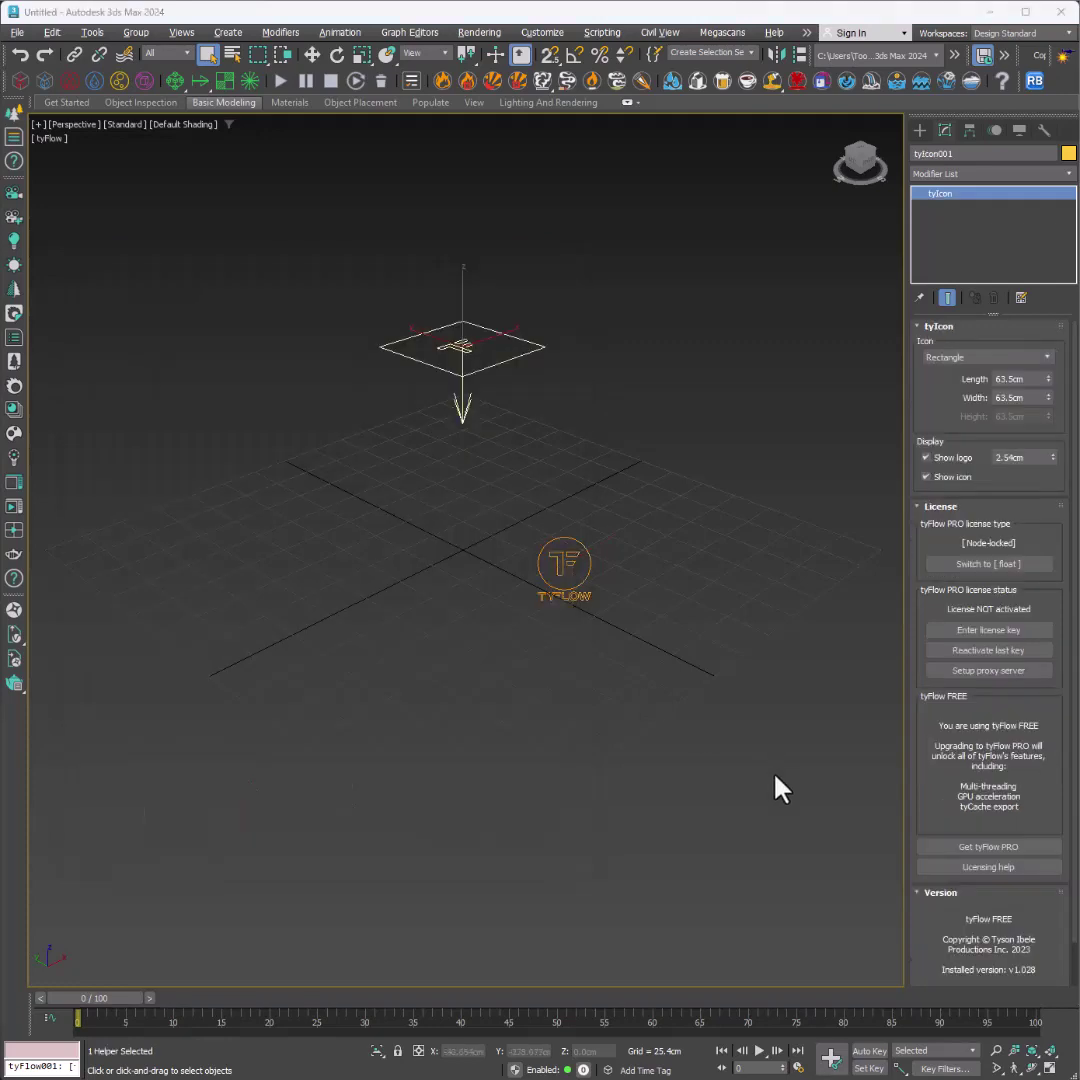
left_click(759, 1050)
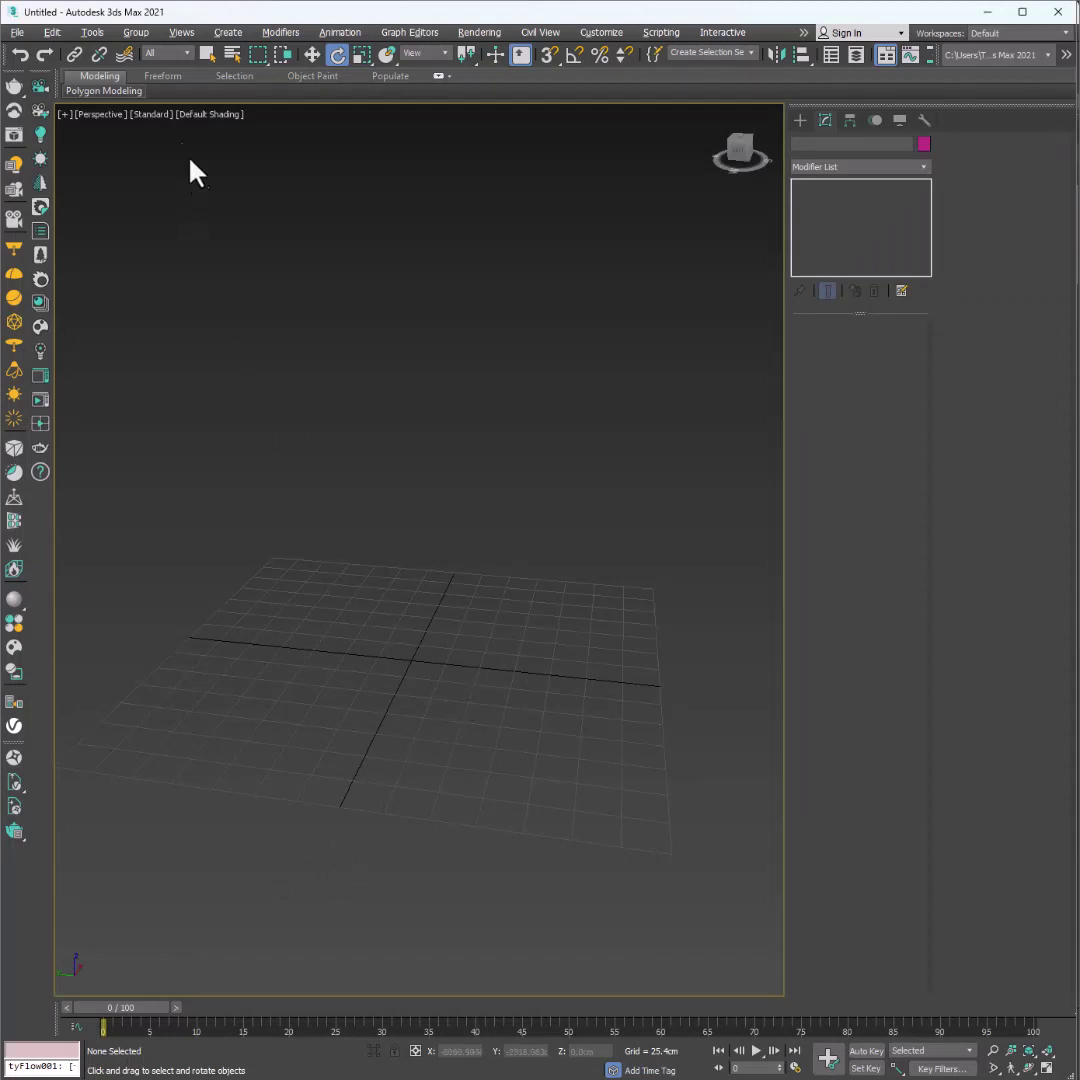
Place tyFlow001 at the grid centre, then bring up its beta editor's Preset Flows menu.
left_click(800, 122)
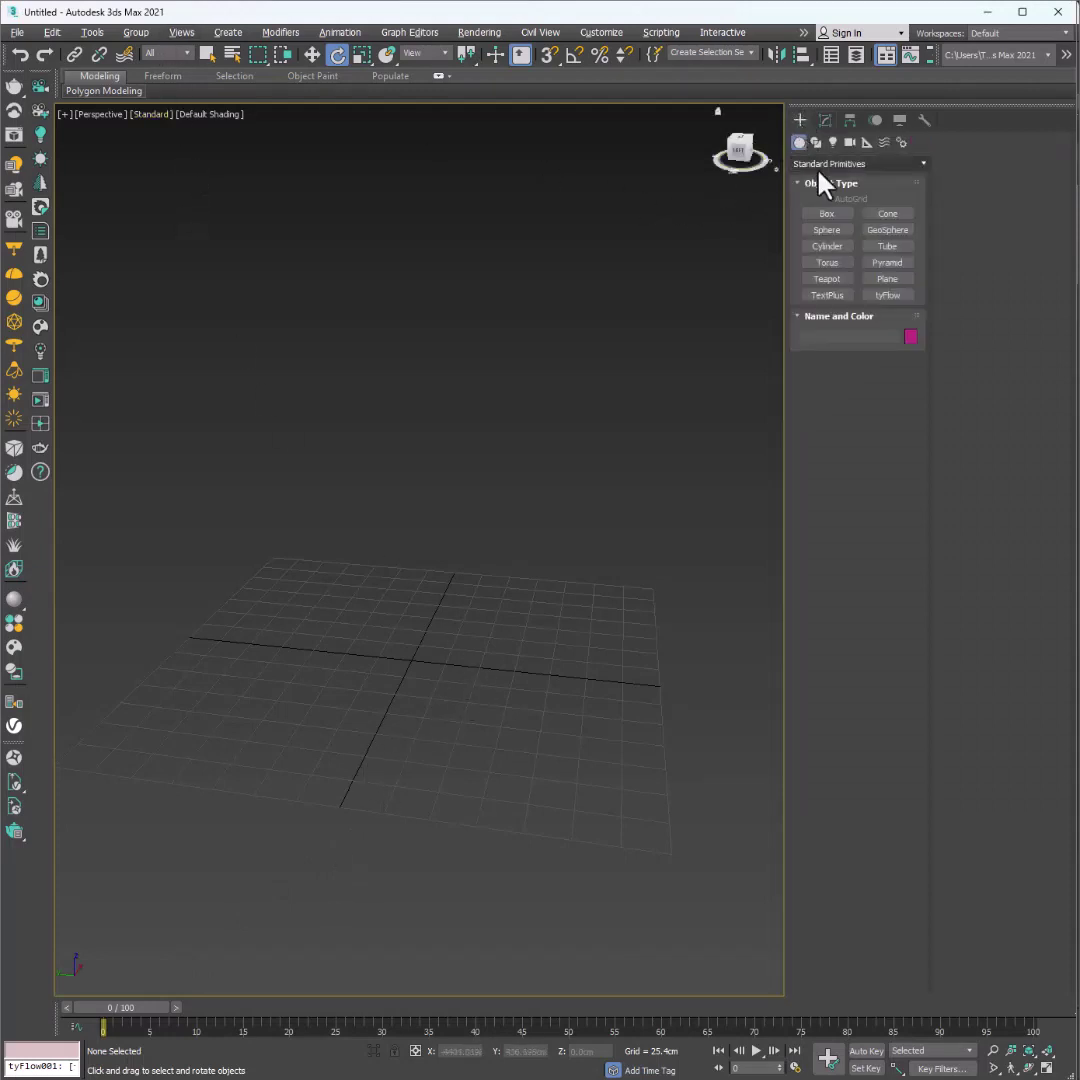
left_click(887, 295)
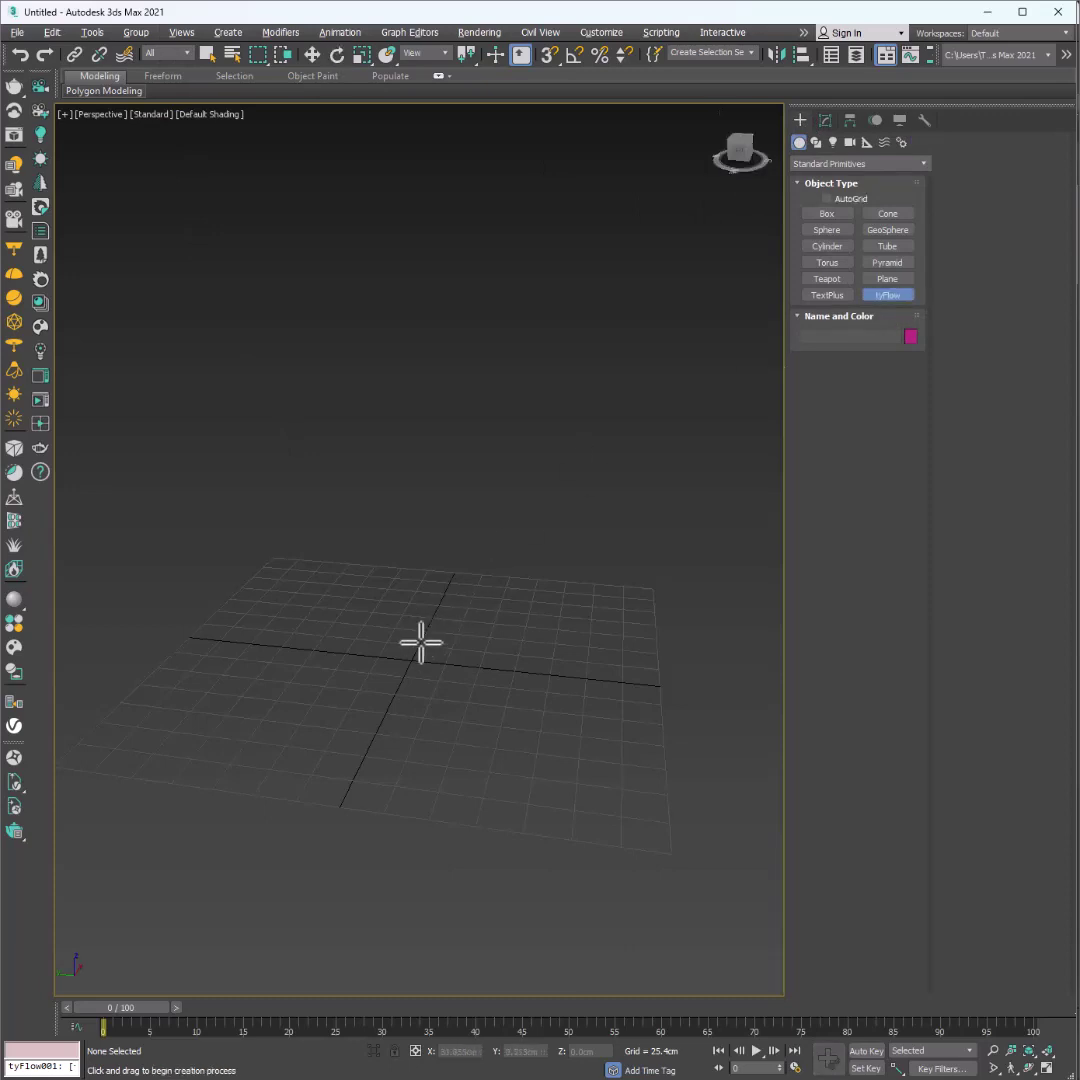
left_click(400, 670)
key("e")
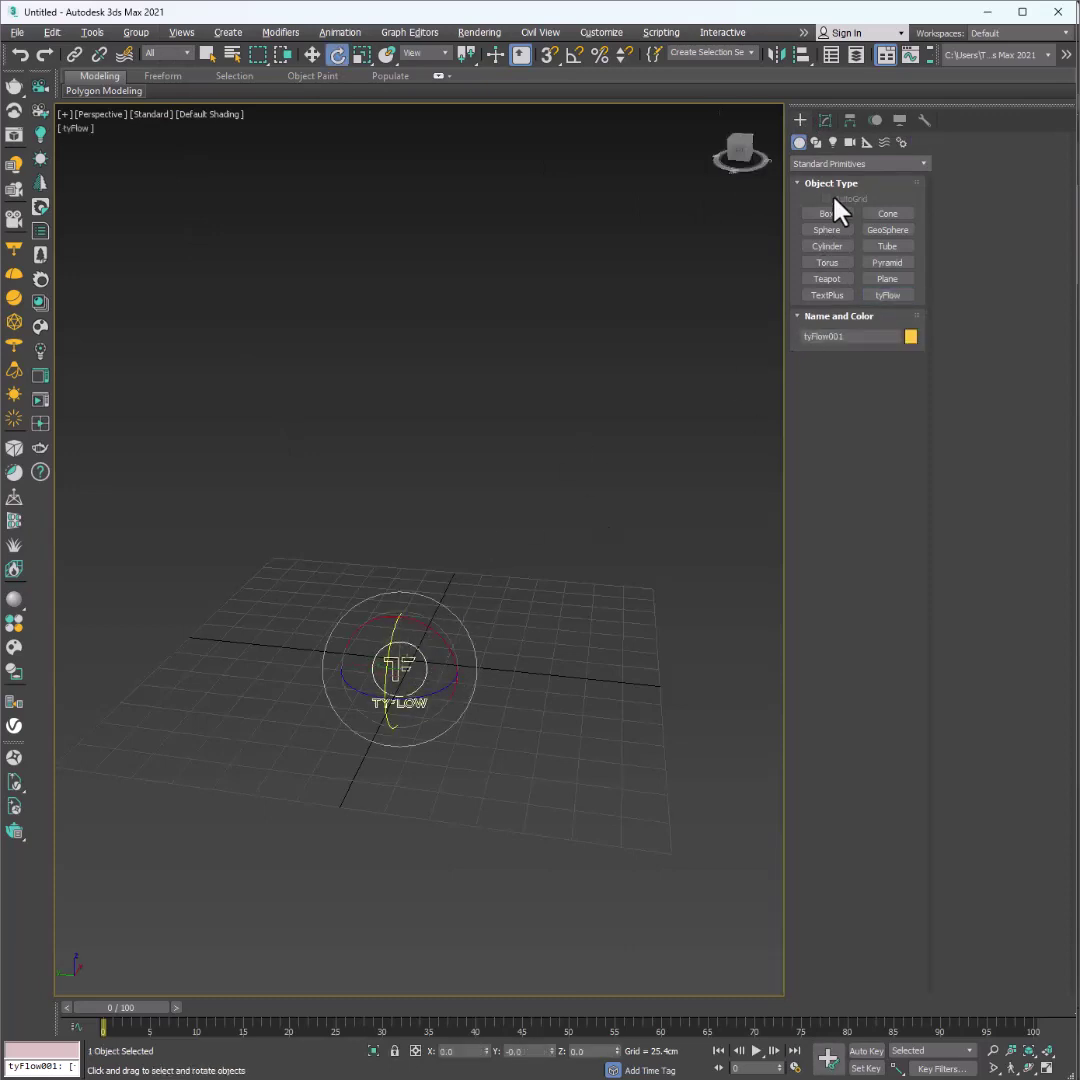
left_click(825, 120)
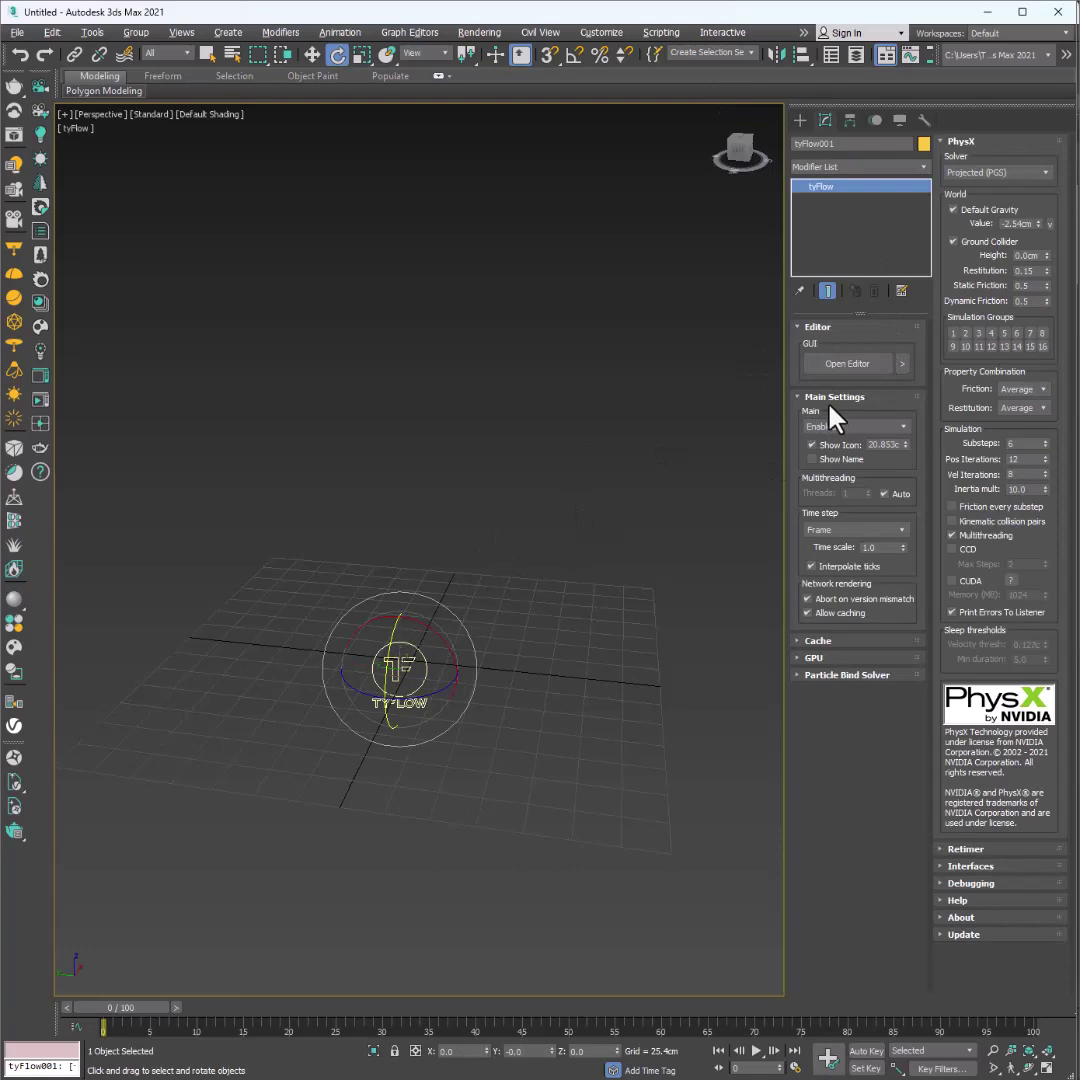
left_click(847, 364)
right_click(260, 453)
mouse_move(314, 504)
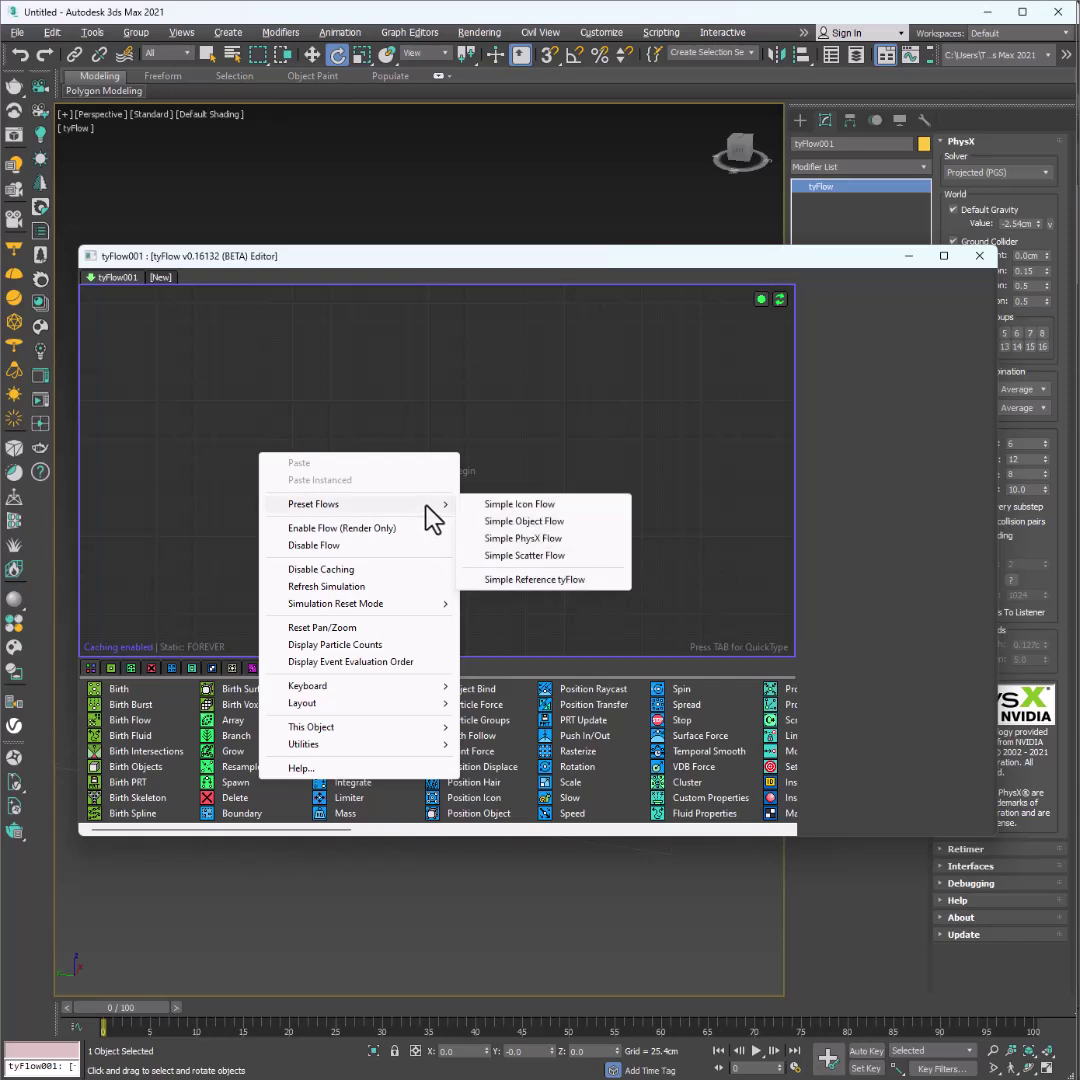
Add the Simple PhysX Flow preset, then narrow the flow editor and move it left.
left_click(521, 541)
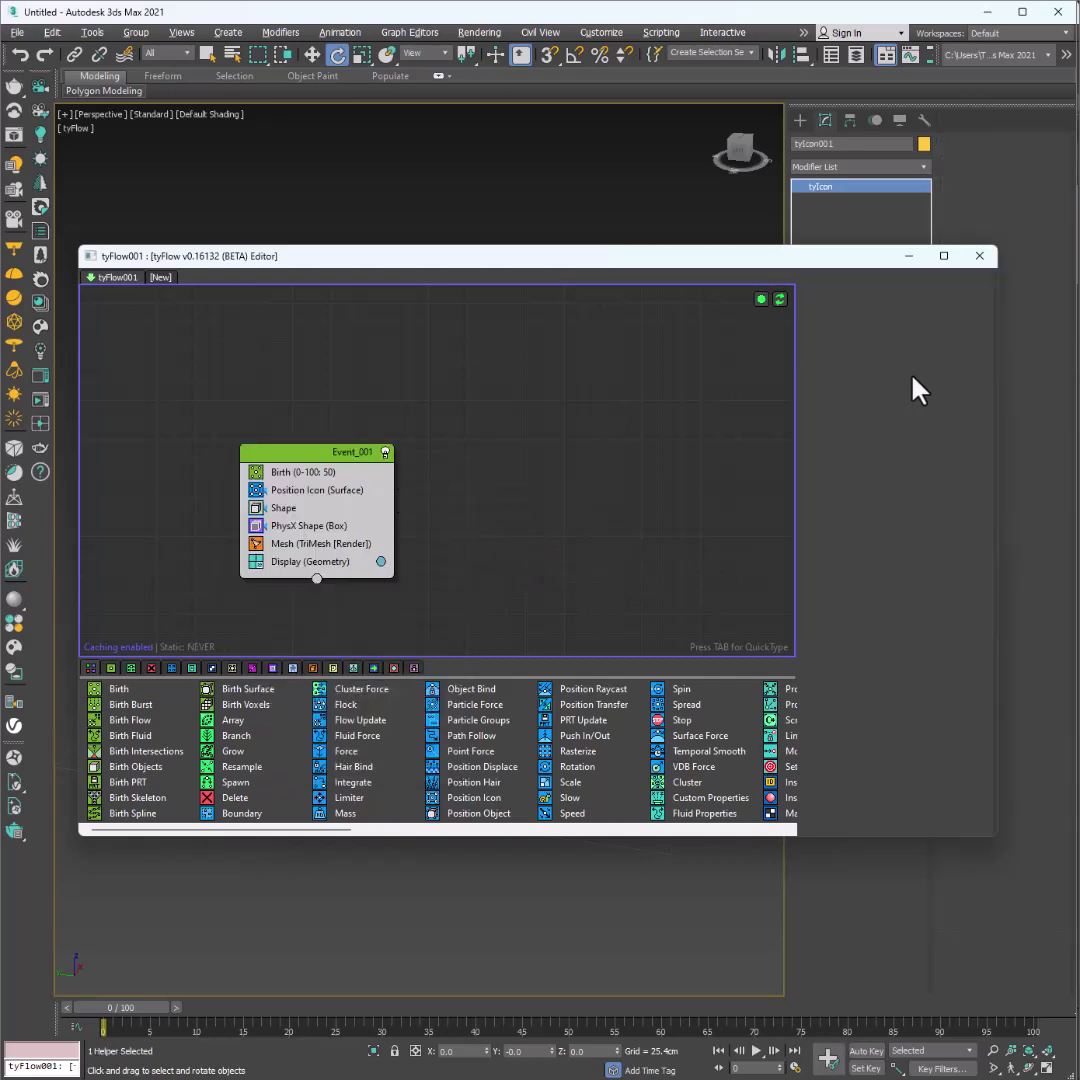
left_click_drag(996, 371, 588, 417)
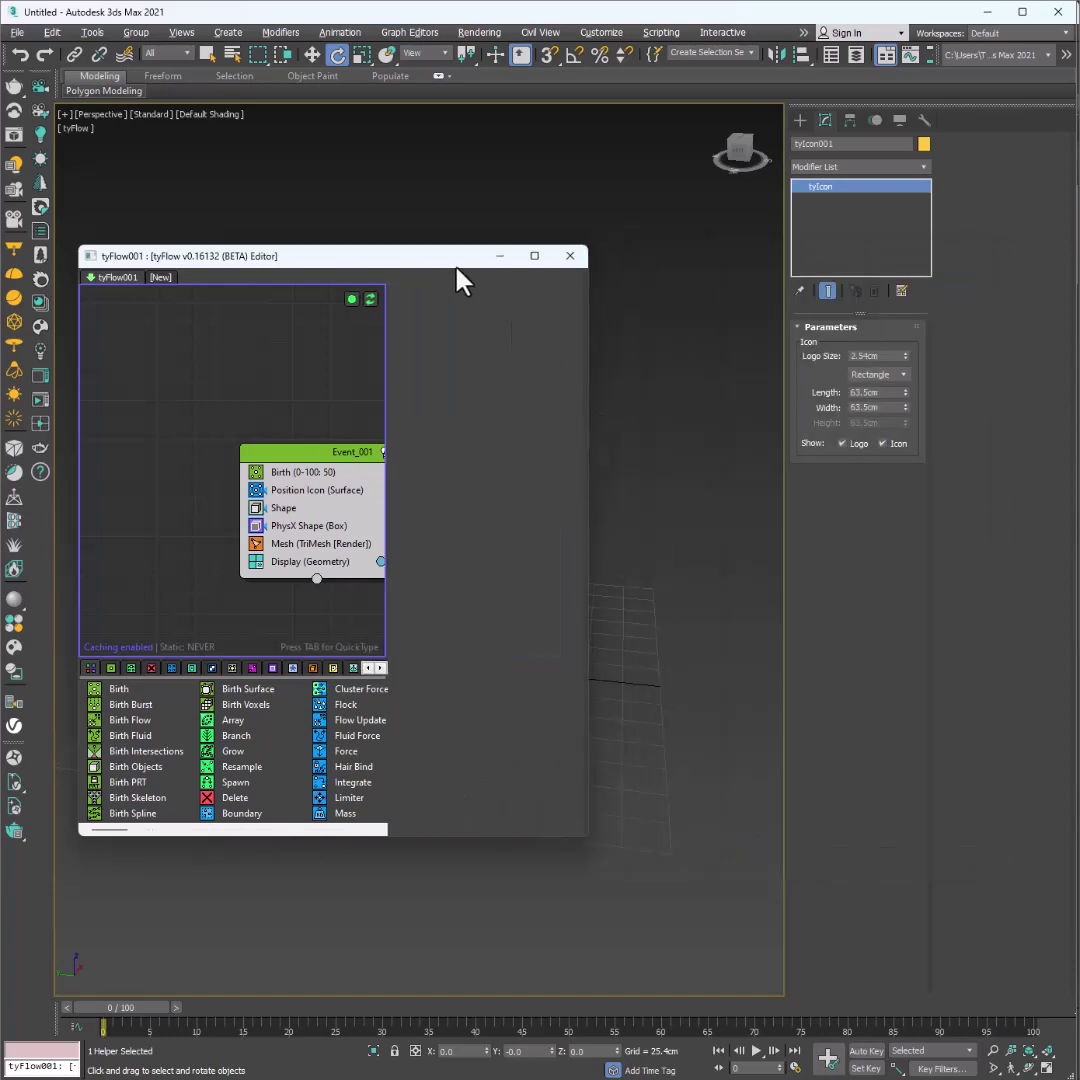
mouse_move(458, 272)
left_mouse_down()
mouse_move(203, 343)
mouse_move(2, 318)
left_mouse_up()
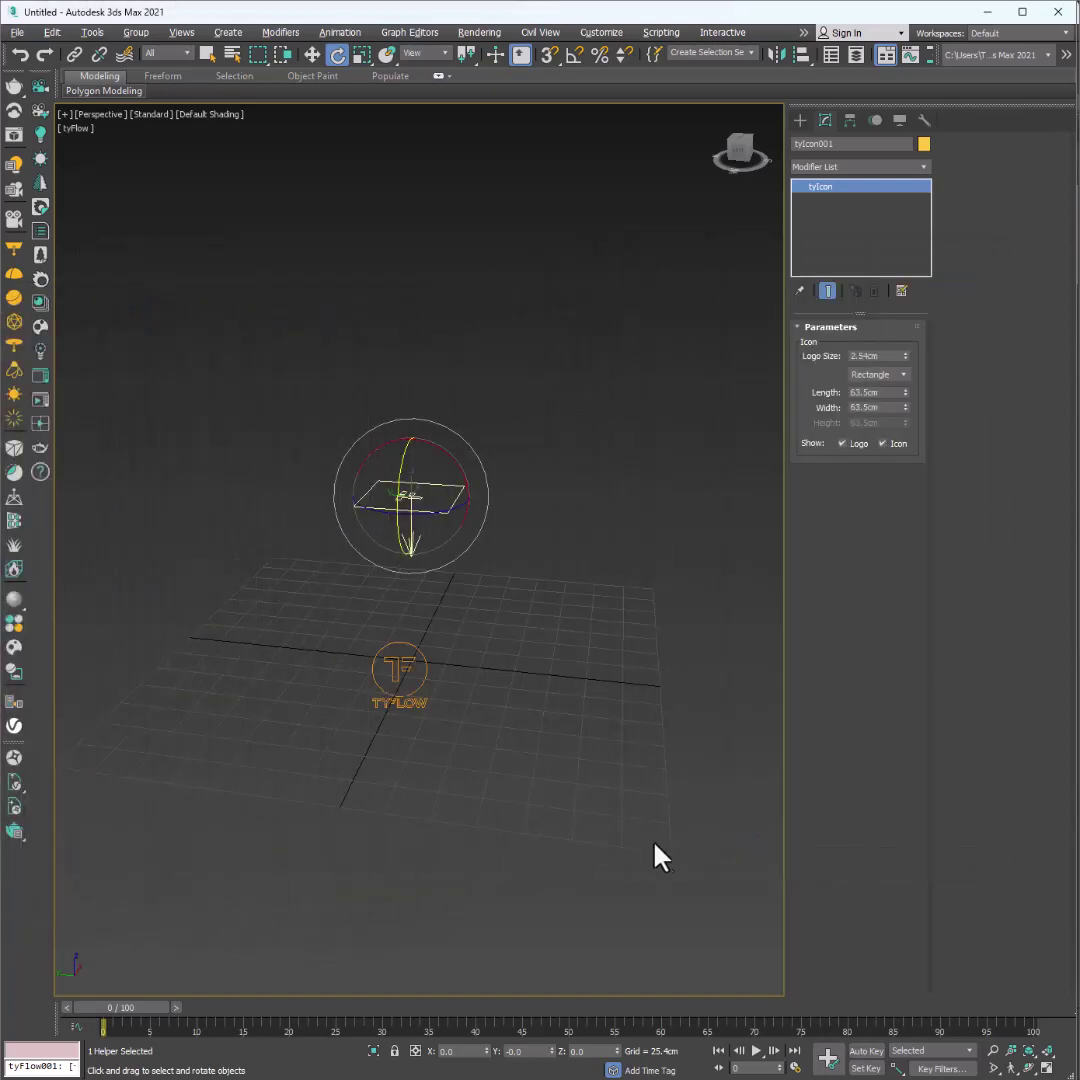
Play the simulation to watch boxes drop, then stop, scrub to frame 64 and return to frame 0.
left_click(756, 1050)
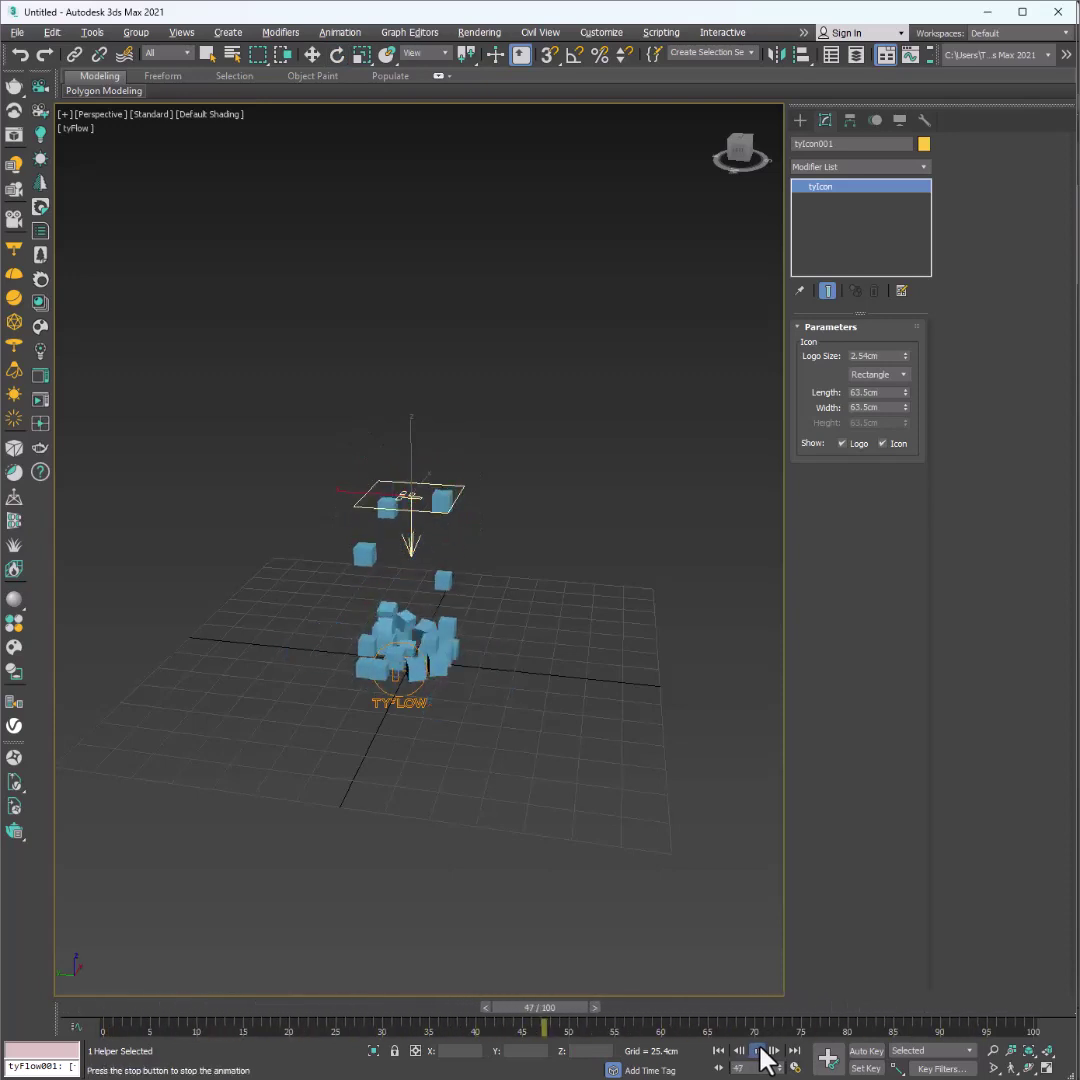
left_click(763, 1058)
key("e")
left_click(718, 1050)
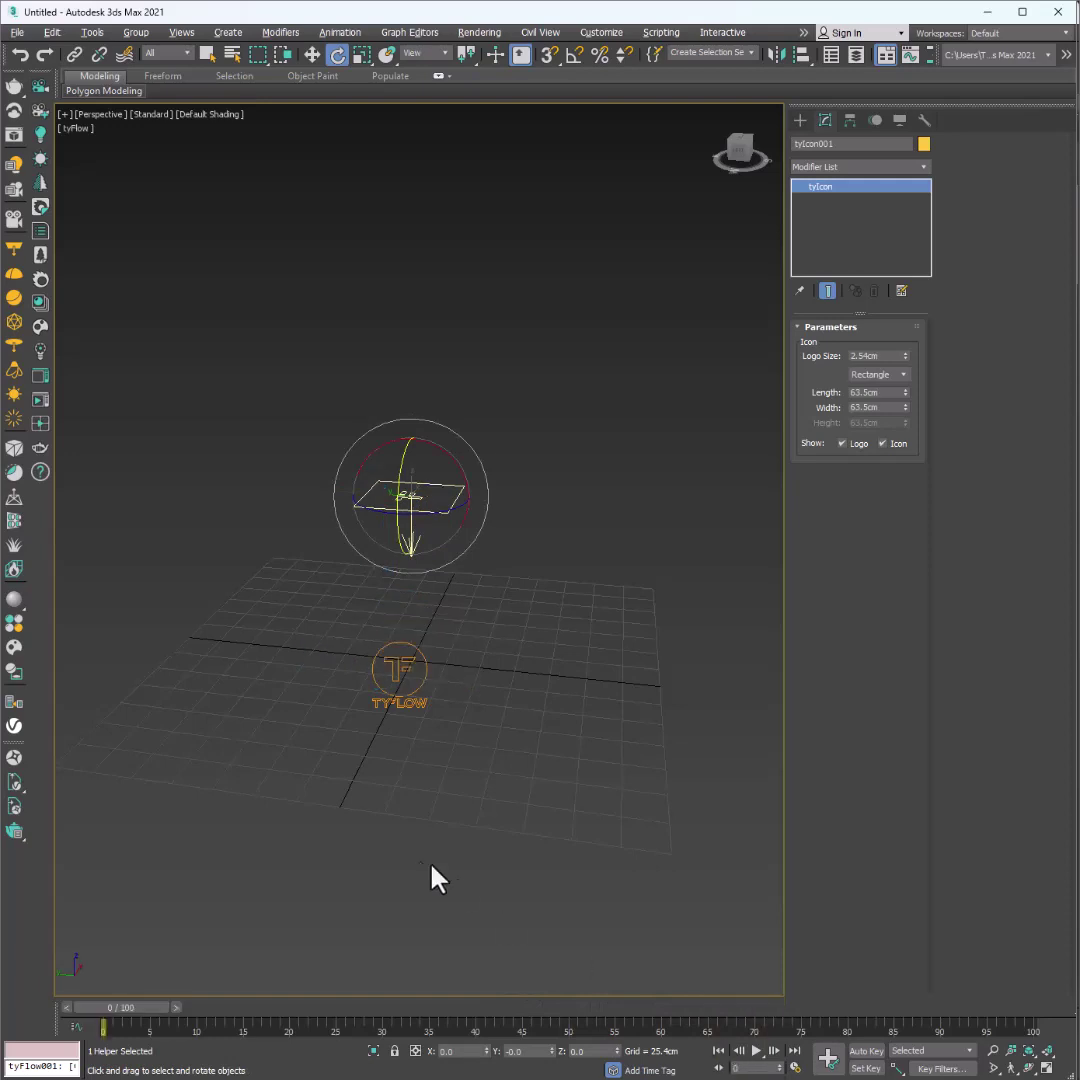
mouse_move(130, 1008)
left_mouse_down()
mouse_move(964, 990)
mouse_move(236, 1040)
mouse_move(993, 984)
mouse_move(282, 1053)
mouse_move(100, 1010)
left_mouse_up()
key("e")
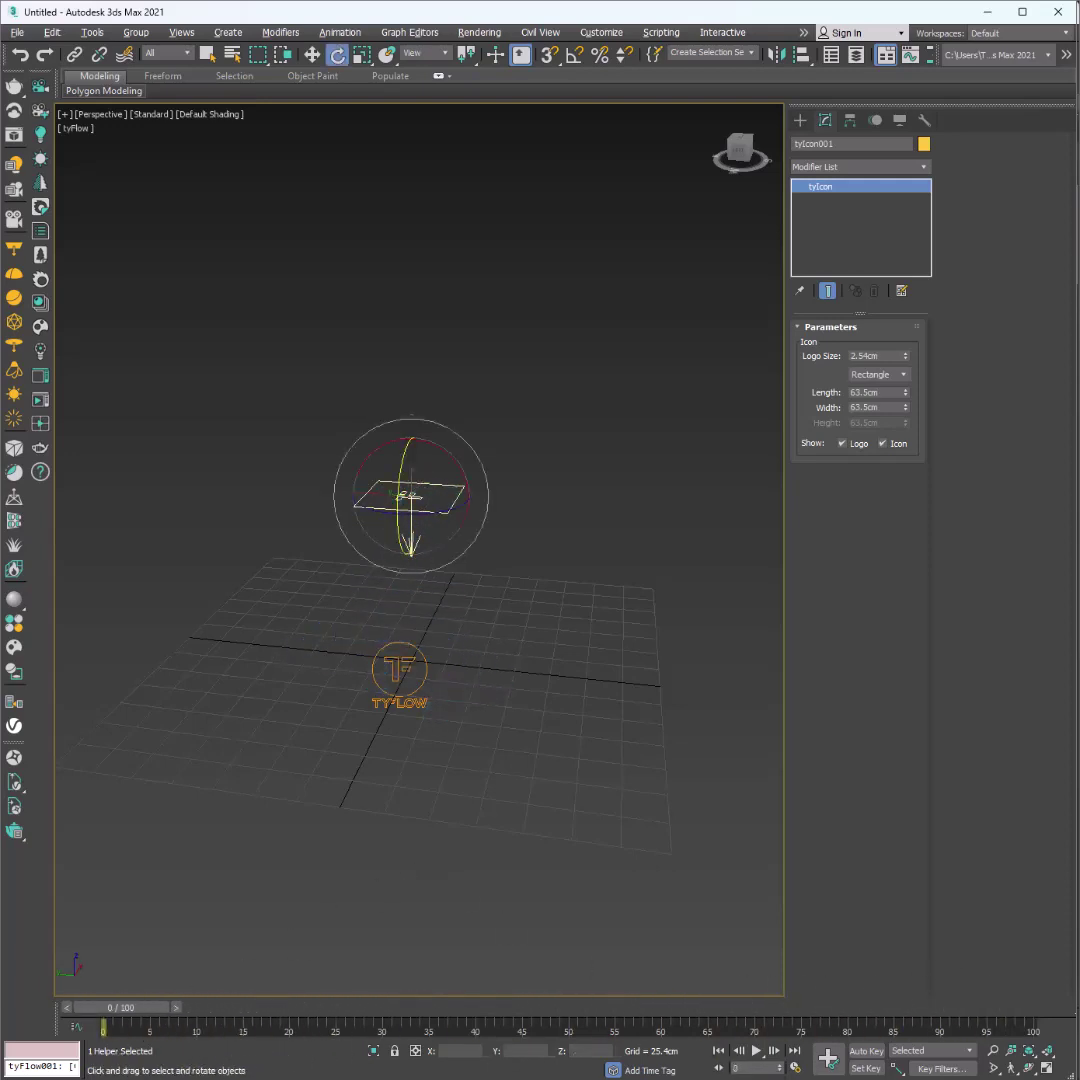
Add an Export Particles event with tyCache output via quick search and place it below Event_001.
left_click(400, 670)
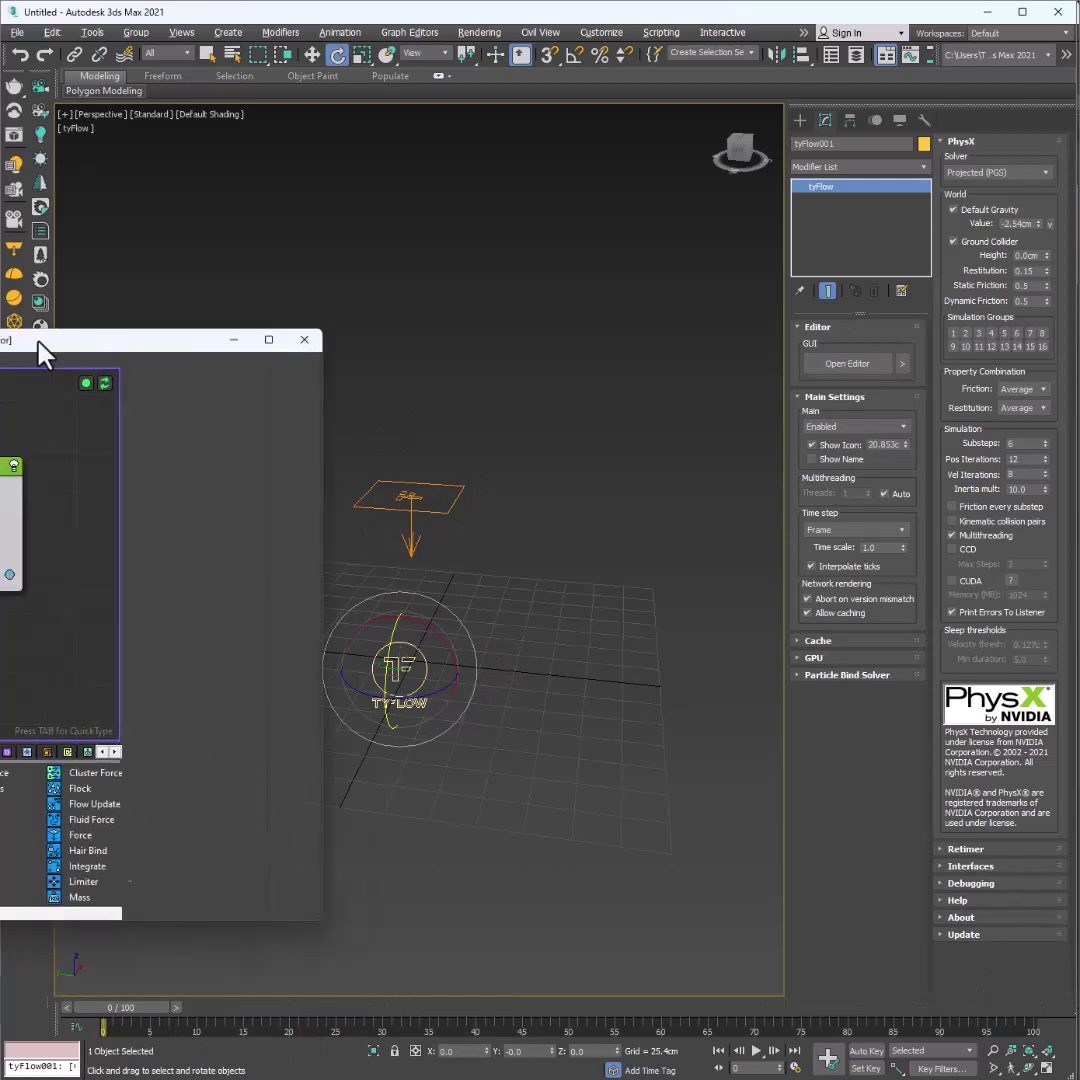
left_click_drag(43, 350, 393, 290)
middle_click_drag(280, 573, 297, 530)
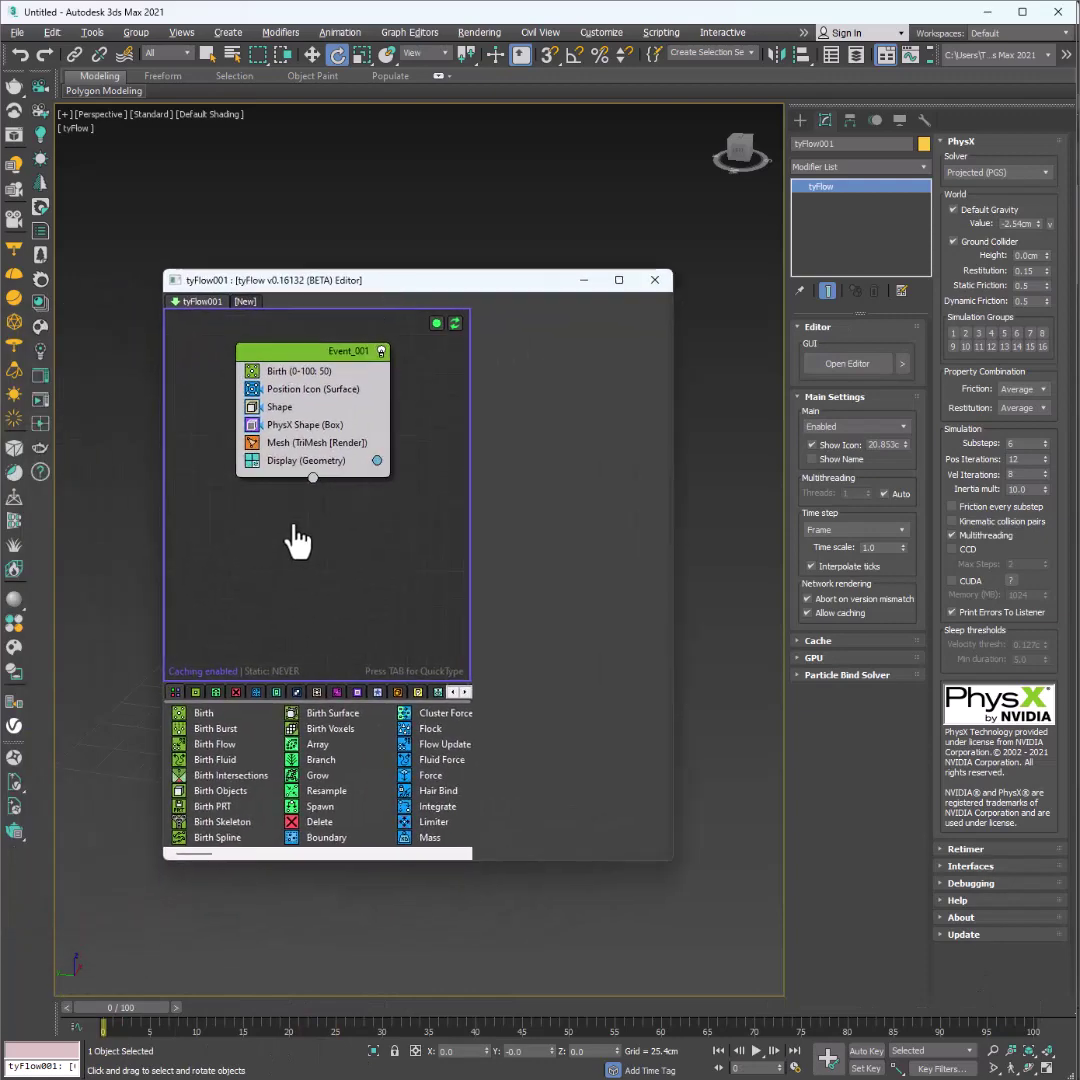
key("Tab")
type("e")
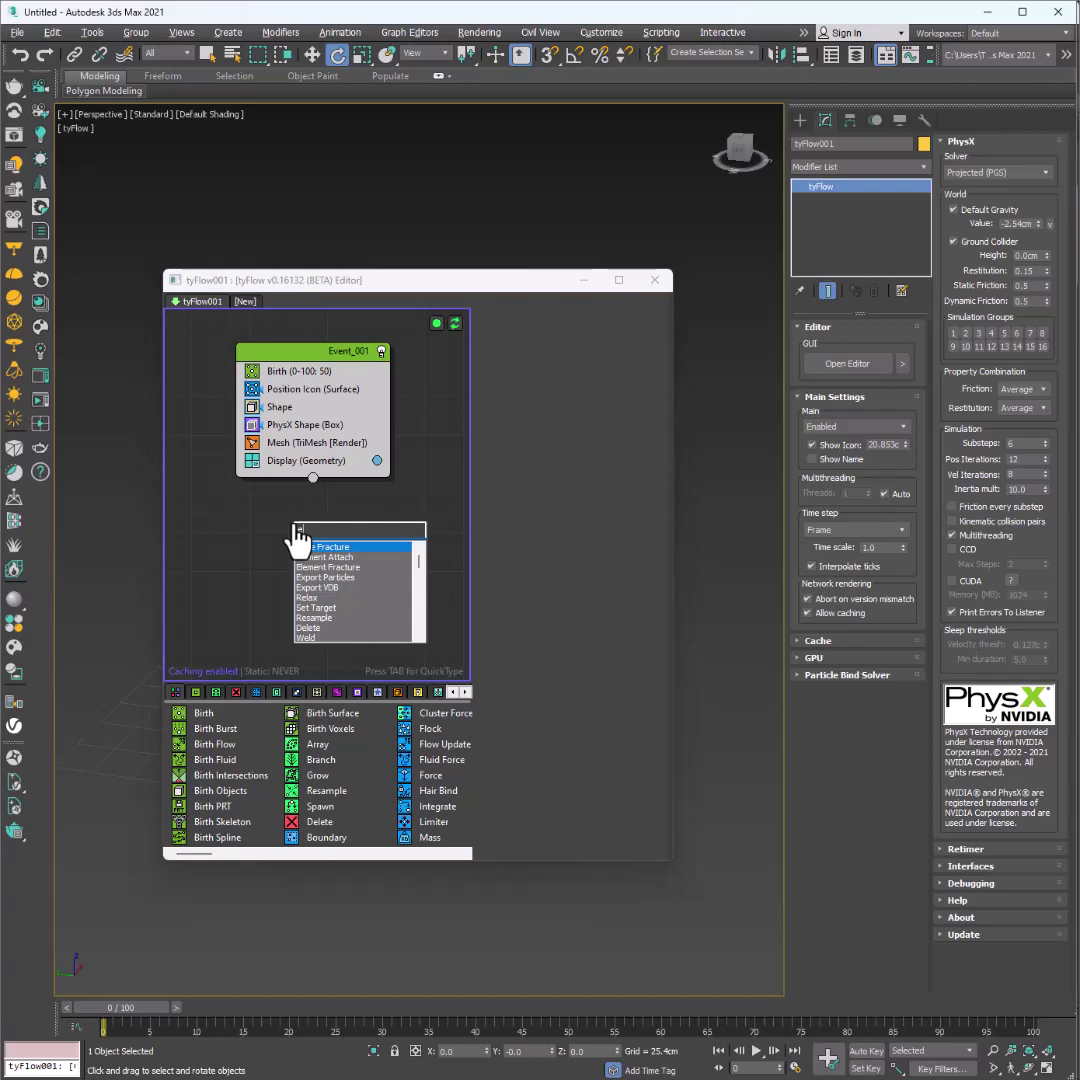
type("xpo")
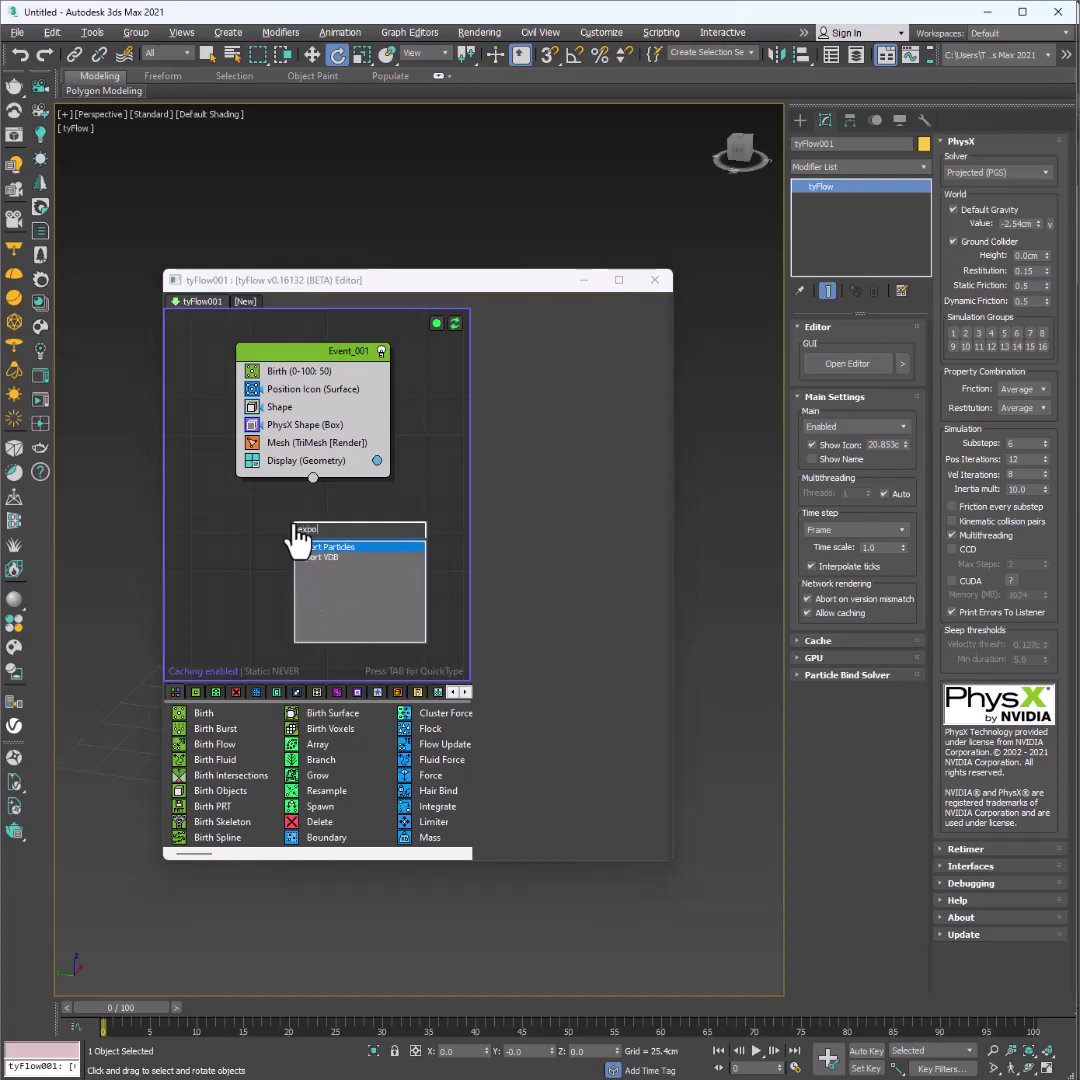
key("Return")
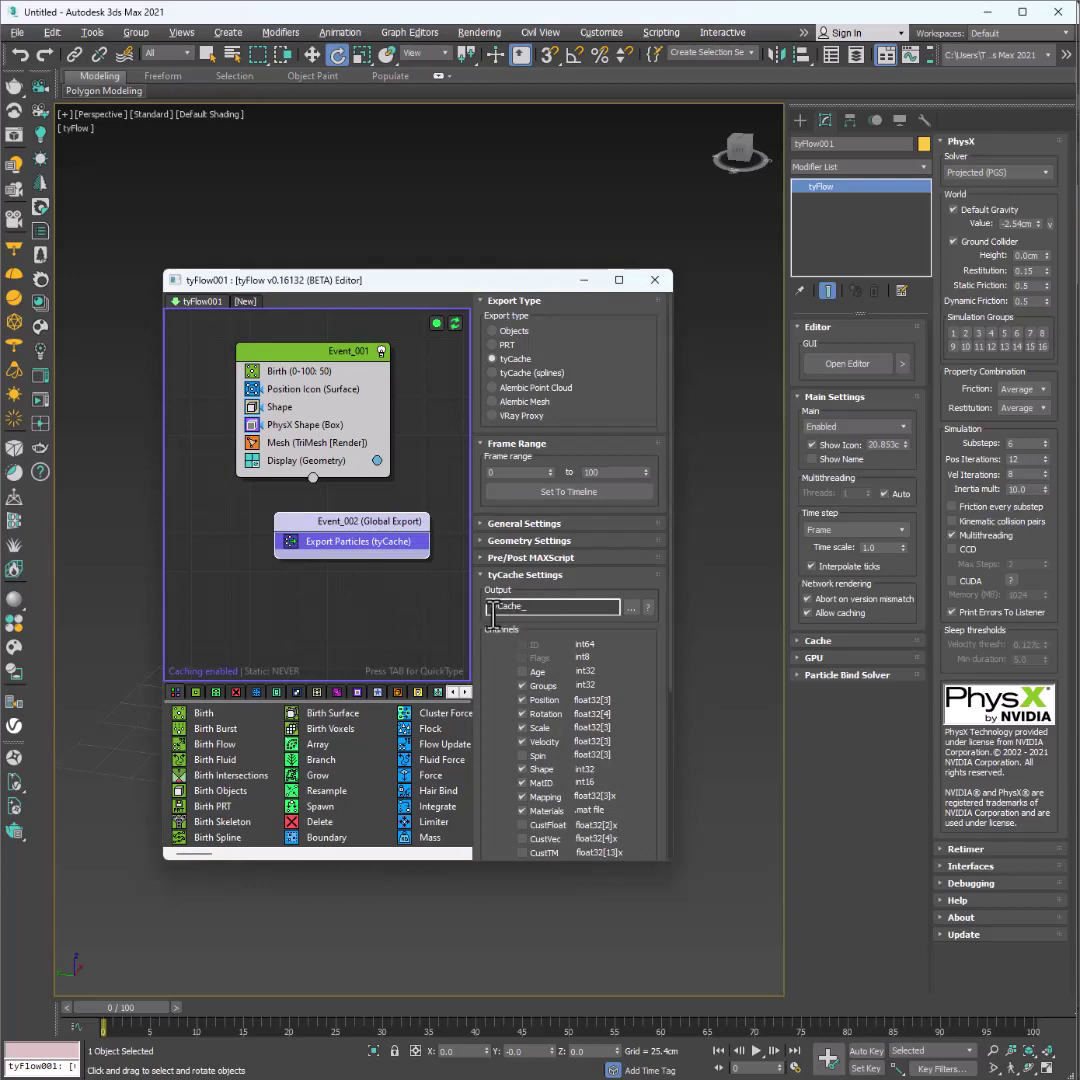
left_click_drag(420, 521, 410, 503)
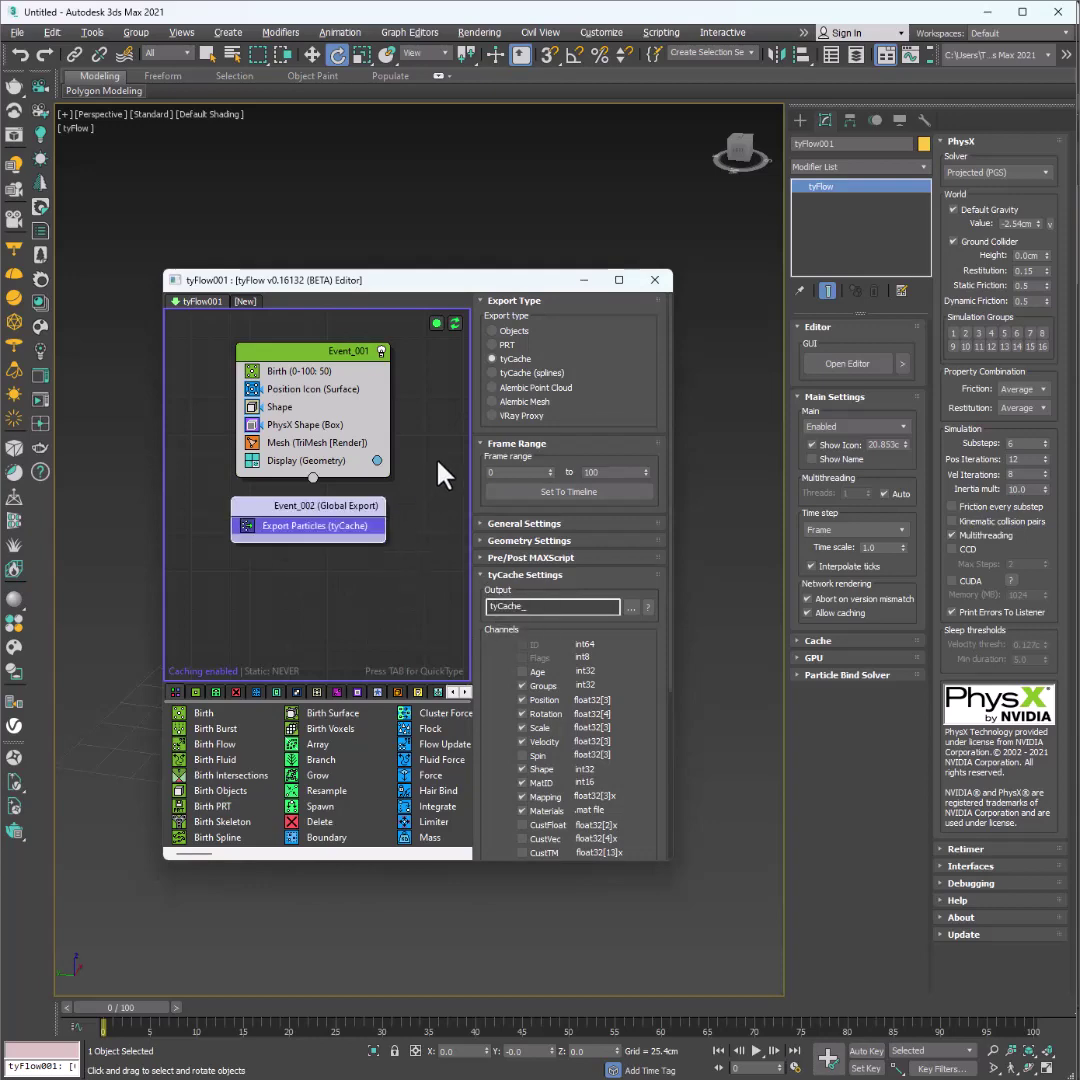